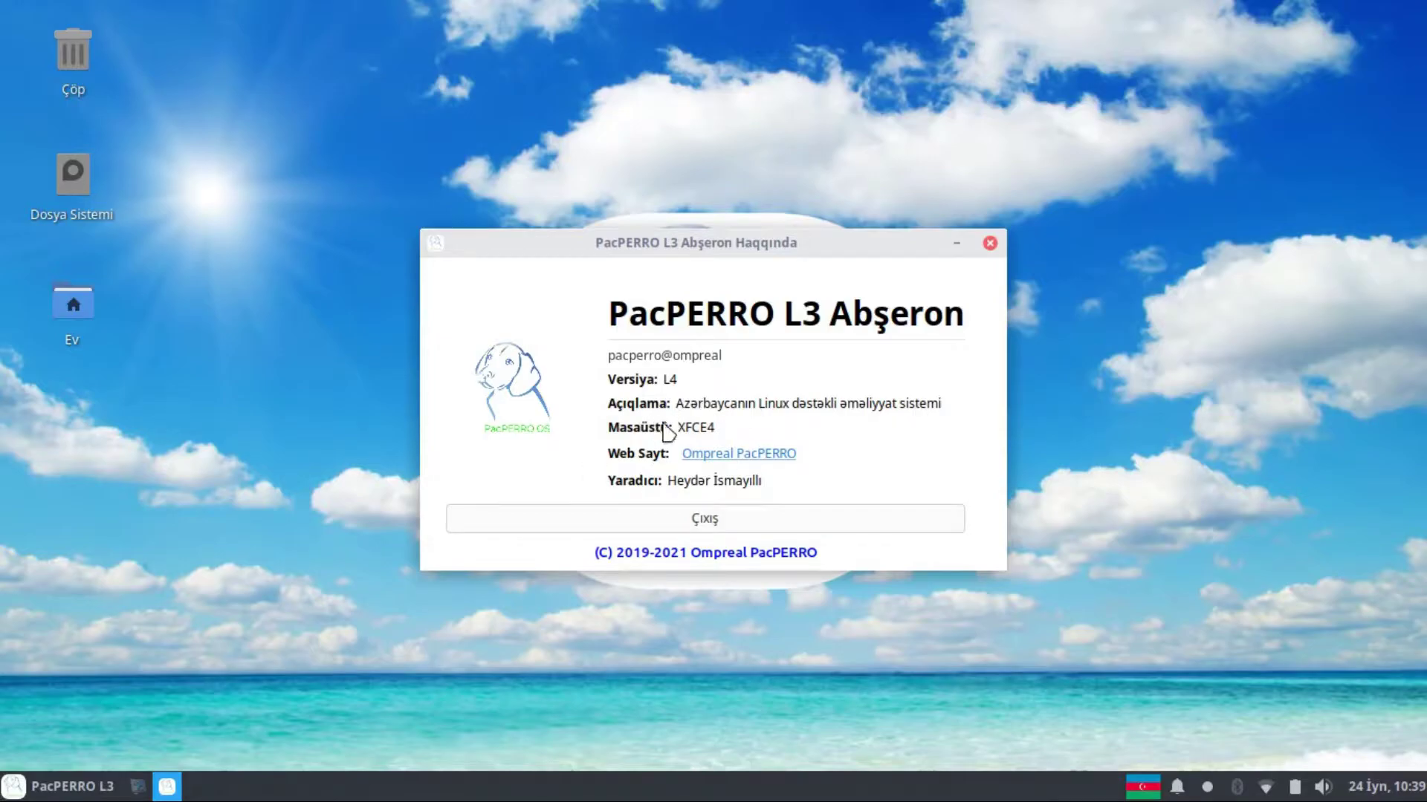
Step: Close the system's about window, then view the system information in the Uçbirim Öykünücüsü terminal and close it
click(743, 524)
key(super)
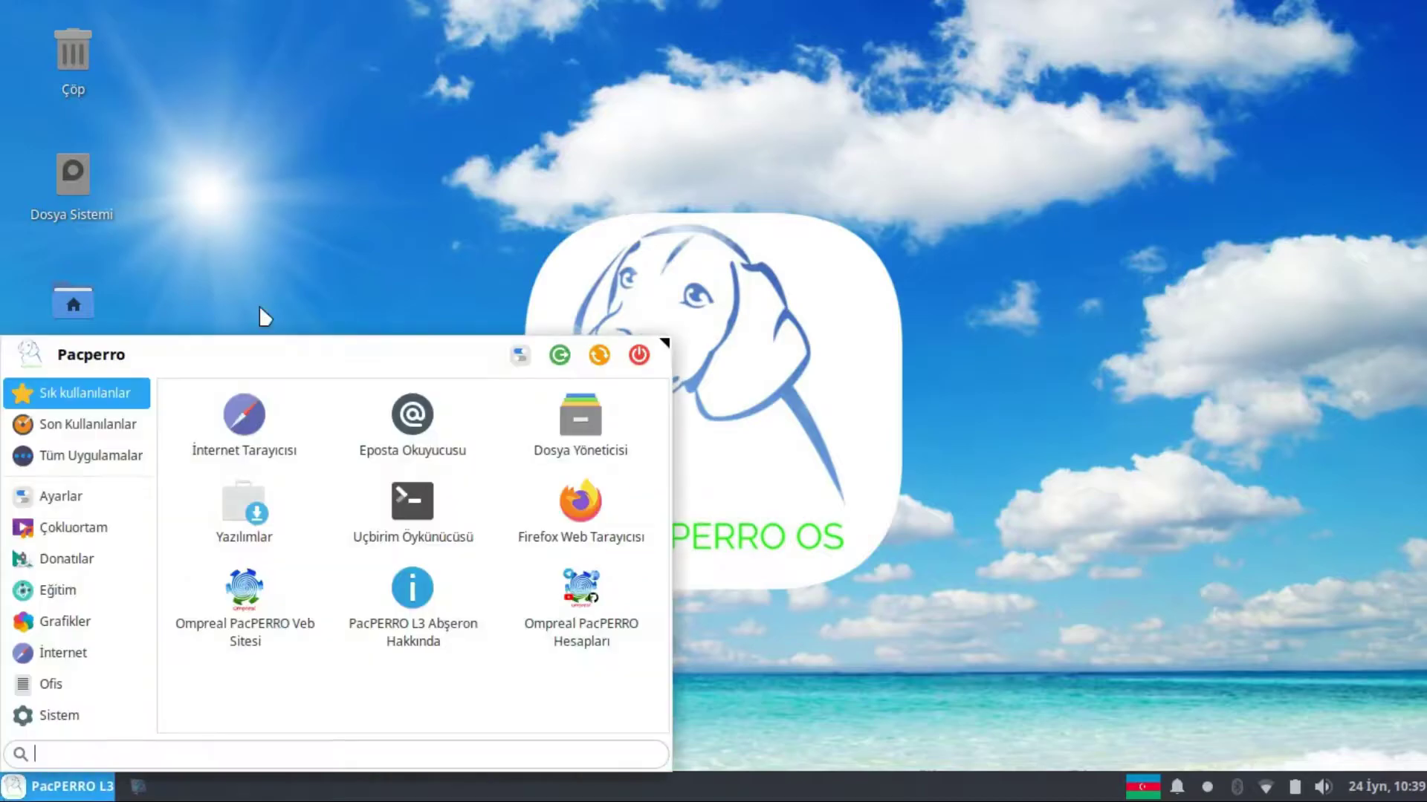
click(453, 508)
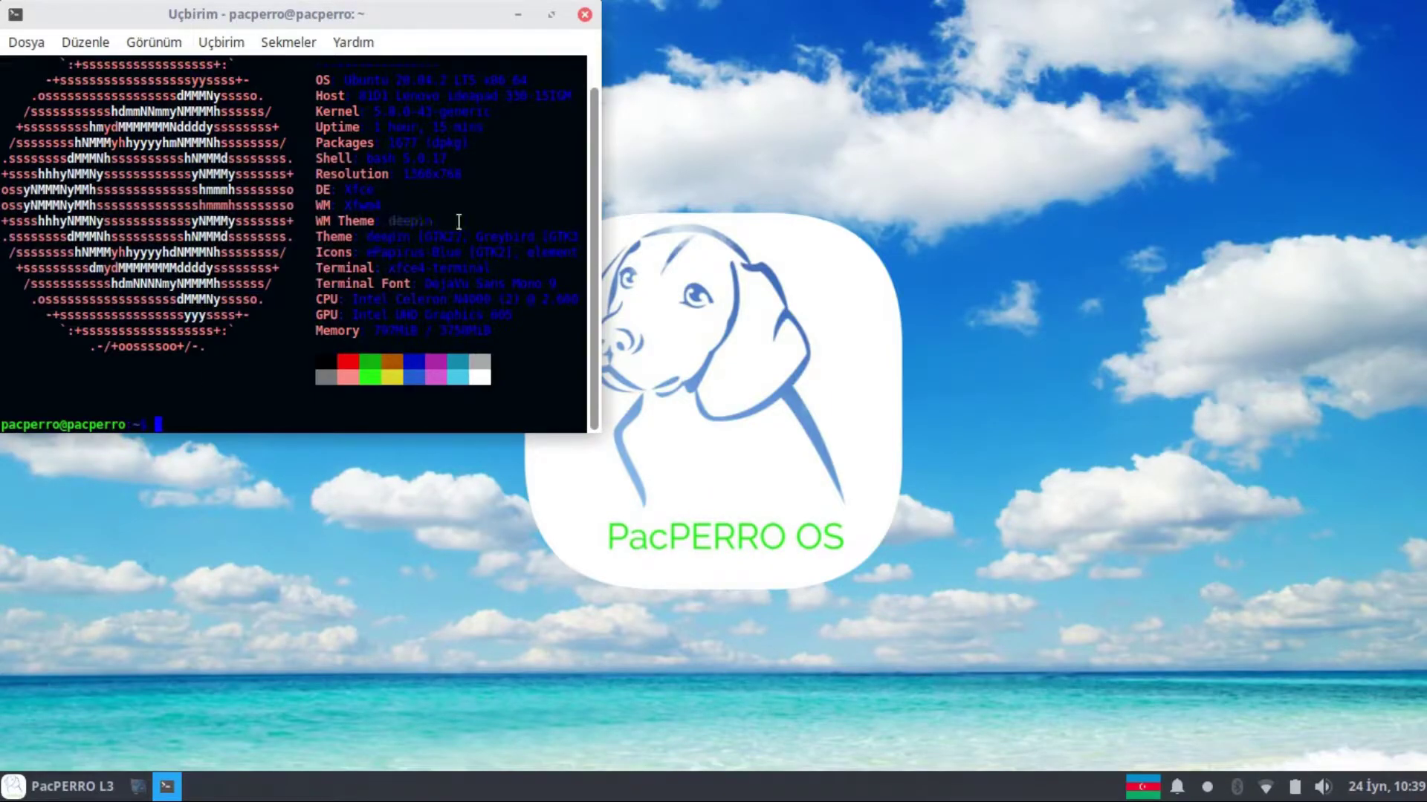
click(587, 15)
Step: Open Ompreal PacPERRO Hesapları from the favourite applications, look over the project's account links, and close the window
click(72, 786)
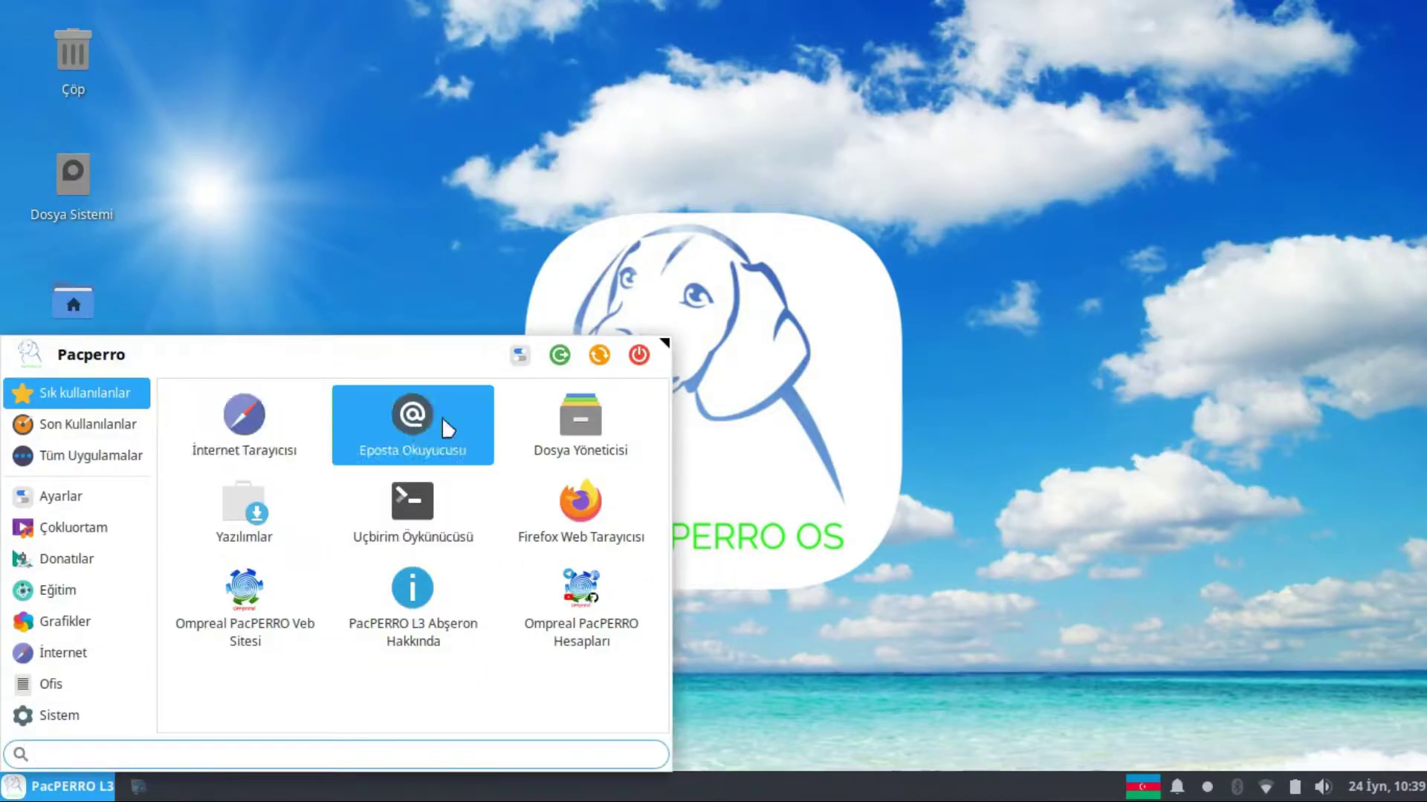
right_click(582, 599)
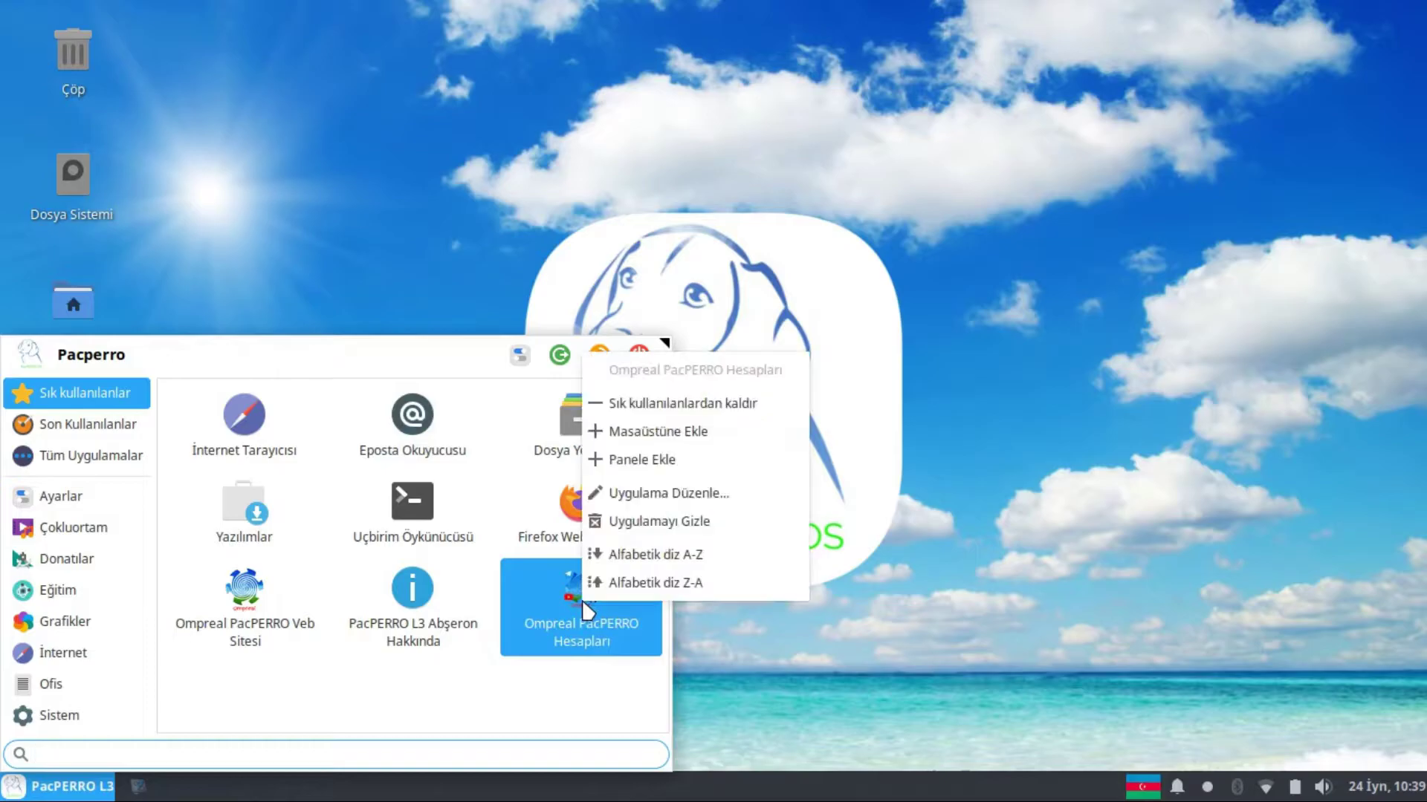
click(535, 706)
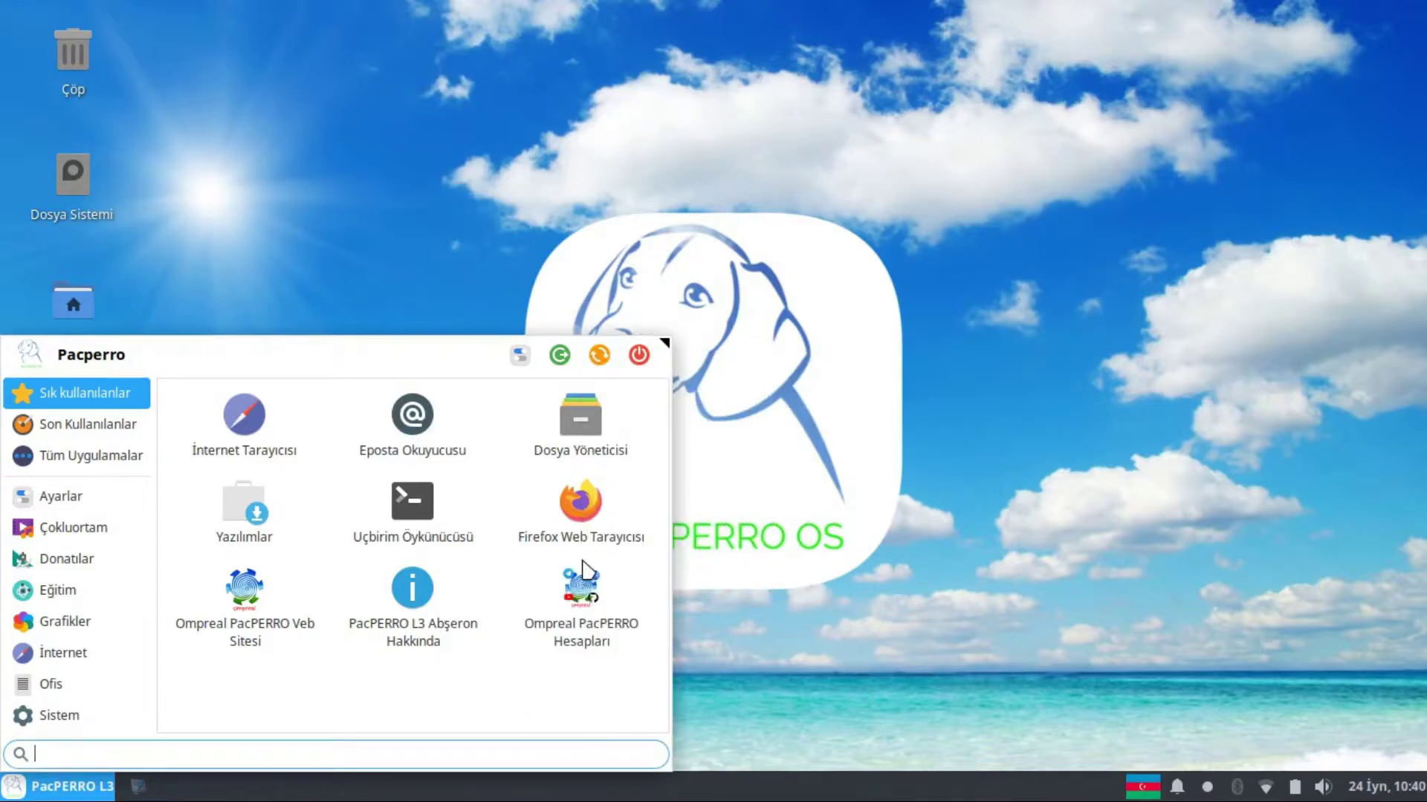
click(587, 599)
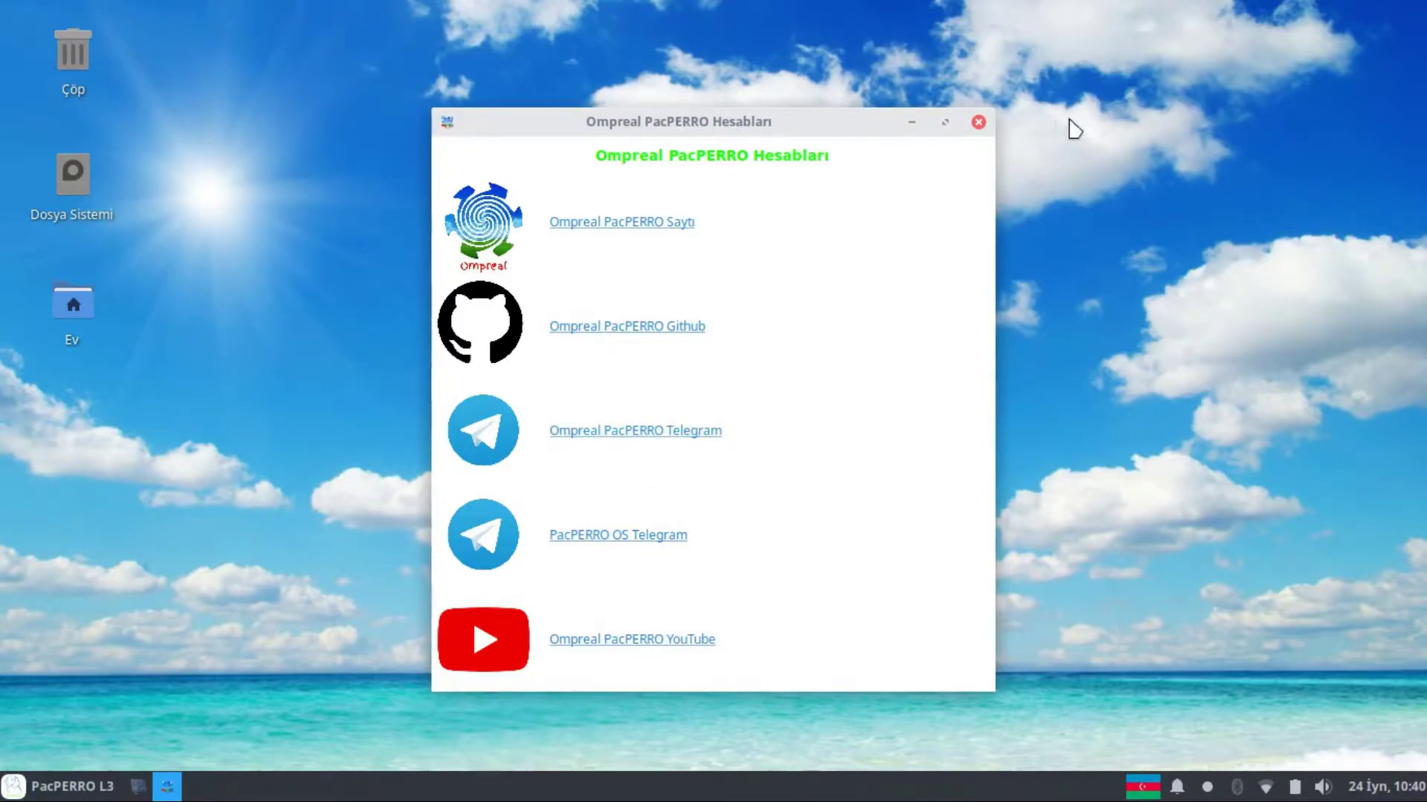
click(977, 122)
Step: Open the Ompreal PacPERRO website from the favourite applications and look through its welcome page
click(60, 786)
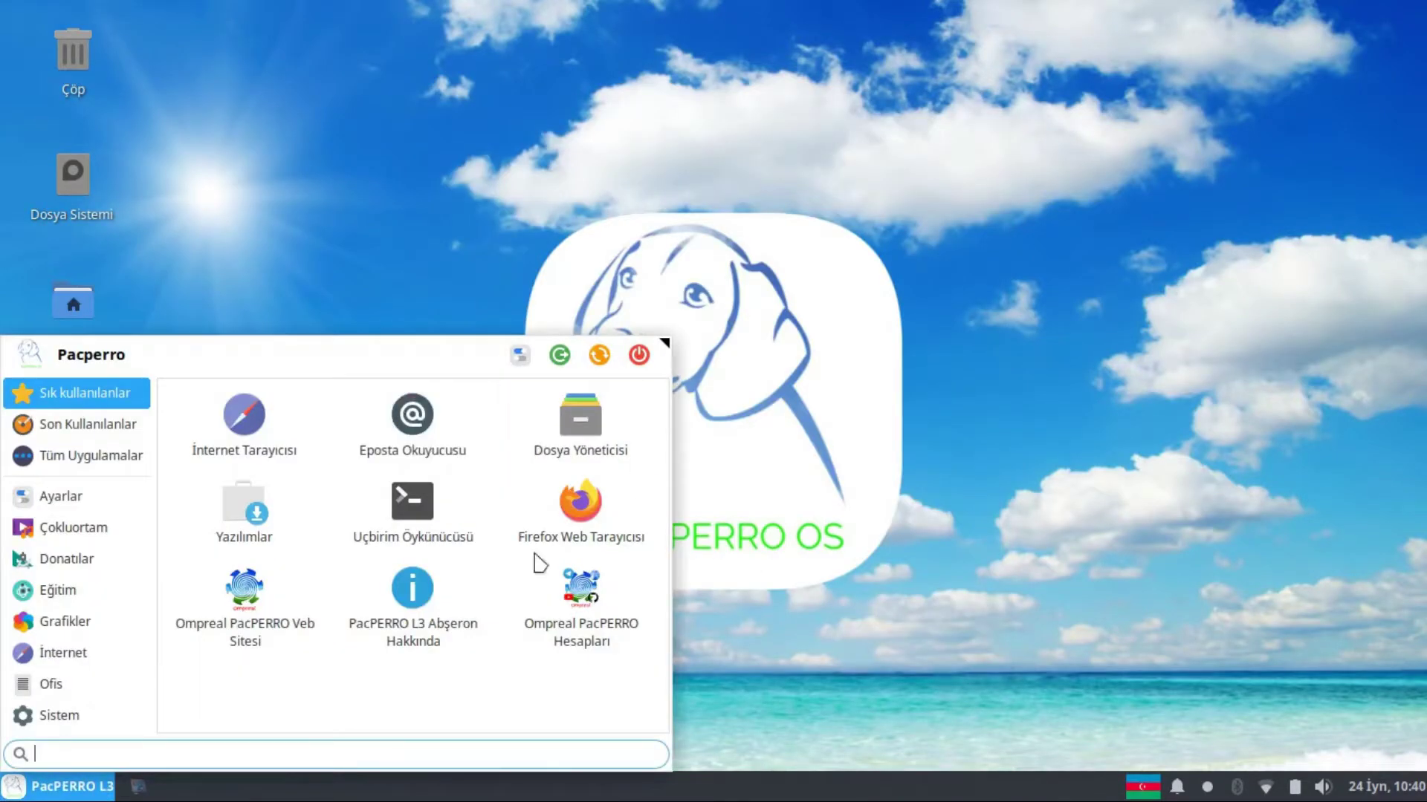
click(295, 591)
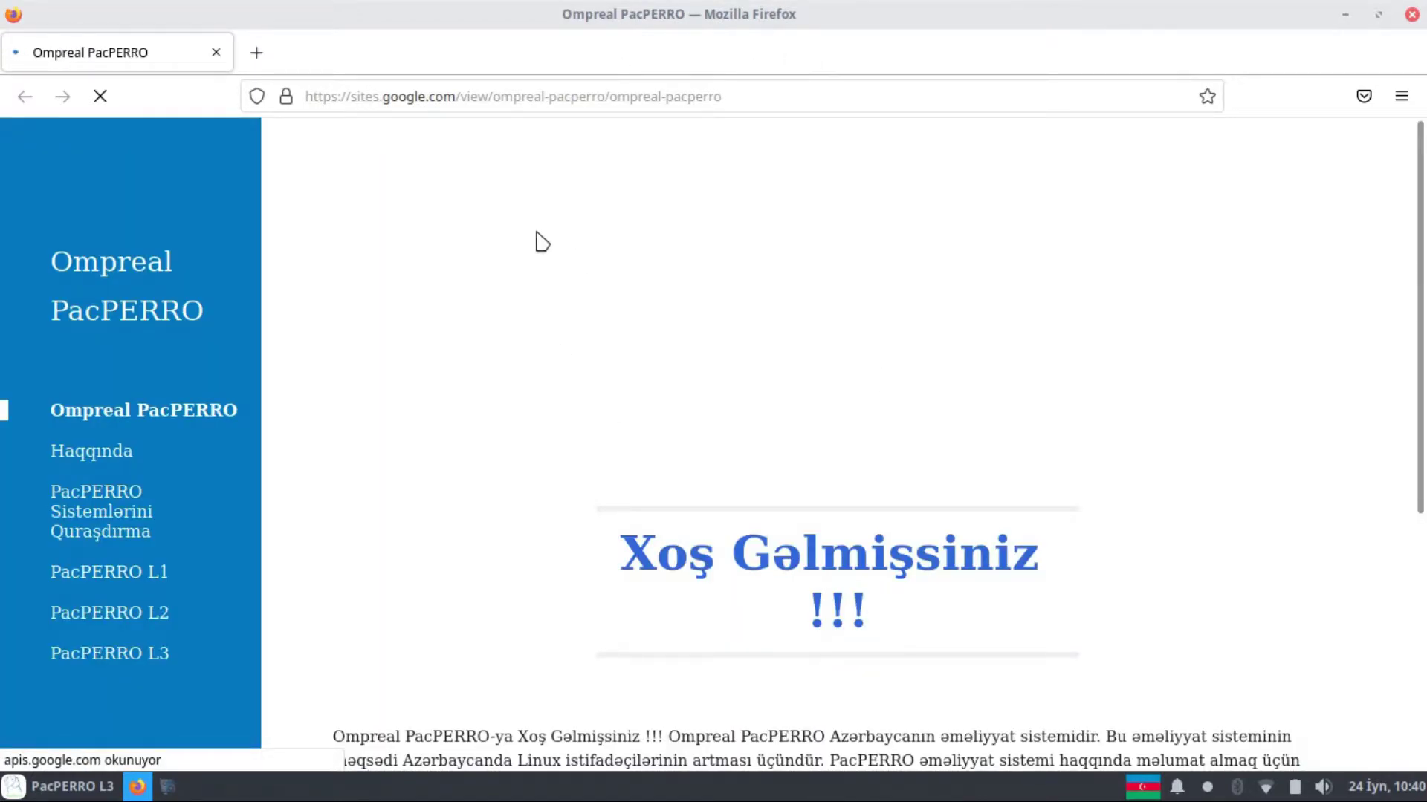
scroll(587, 302, down, 5)
scroll(588, 302, up, 2)
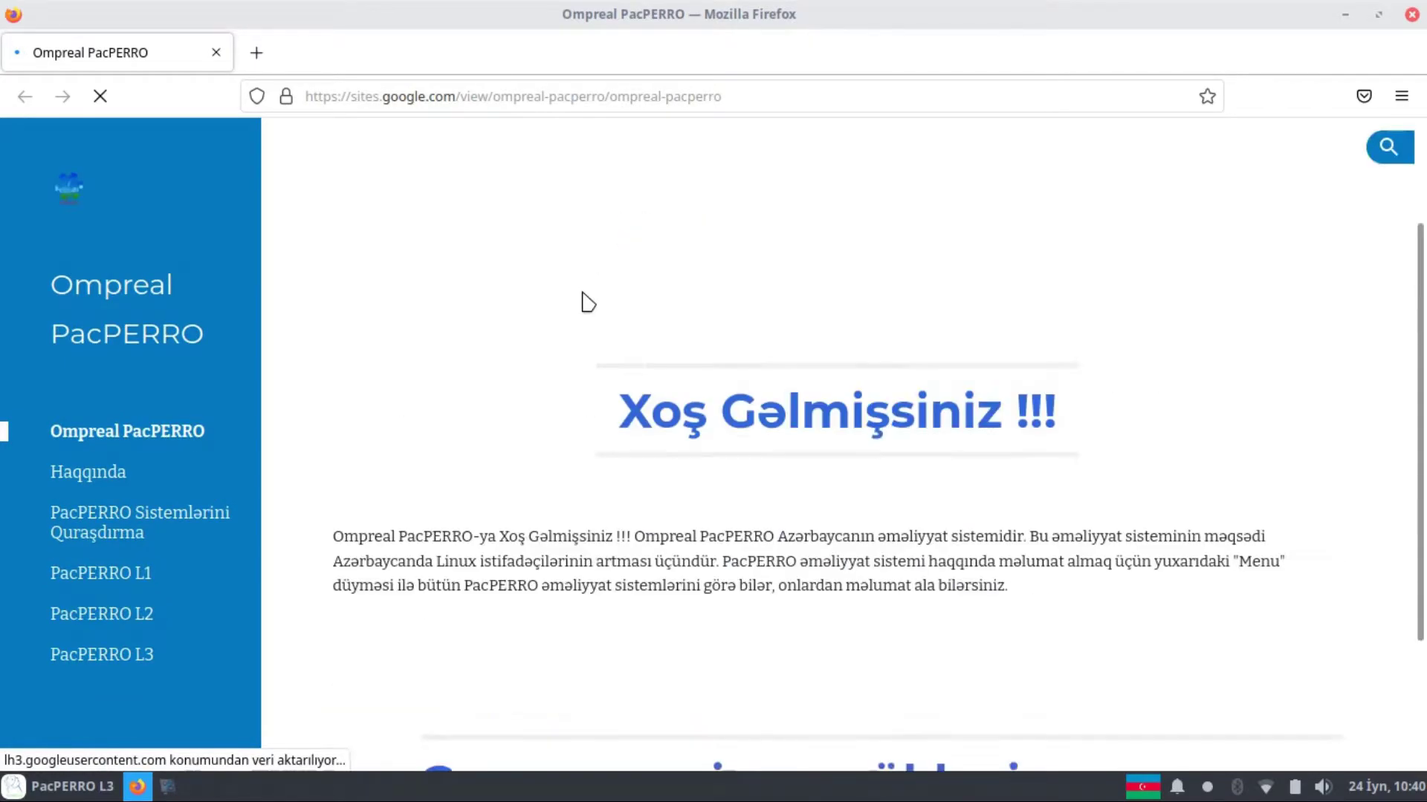
scroll(587, 302, up, 2)
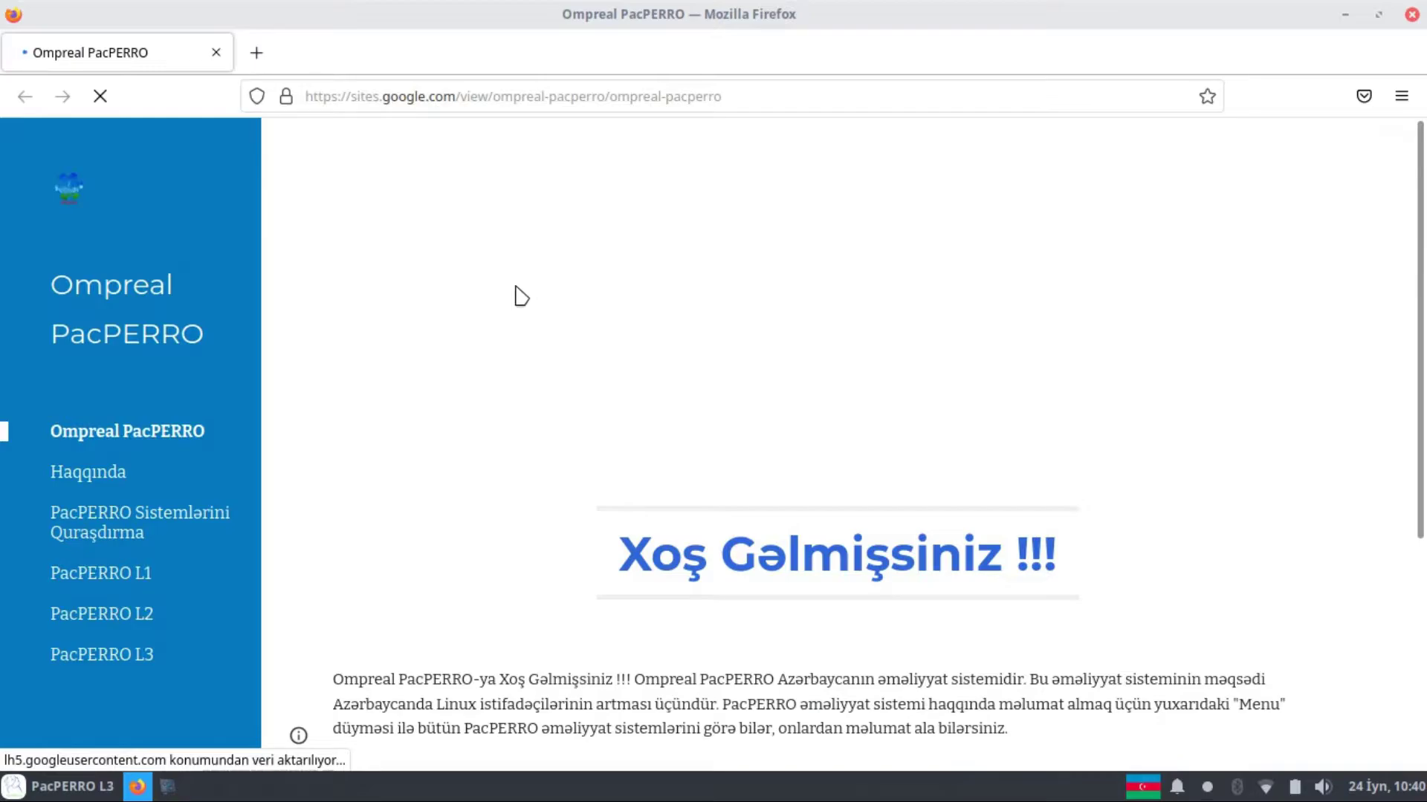
Step: Check the version number in Firefox's about window, then close that window and quit the browser
click(1401, 96)
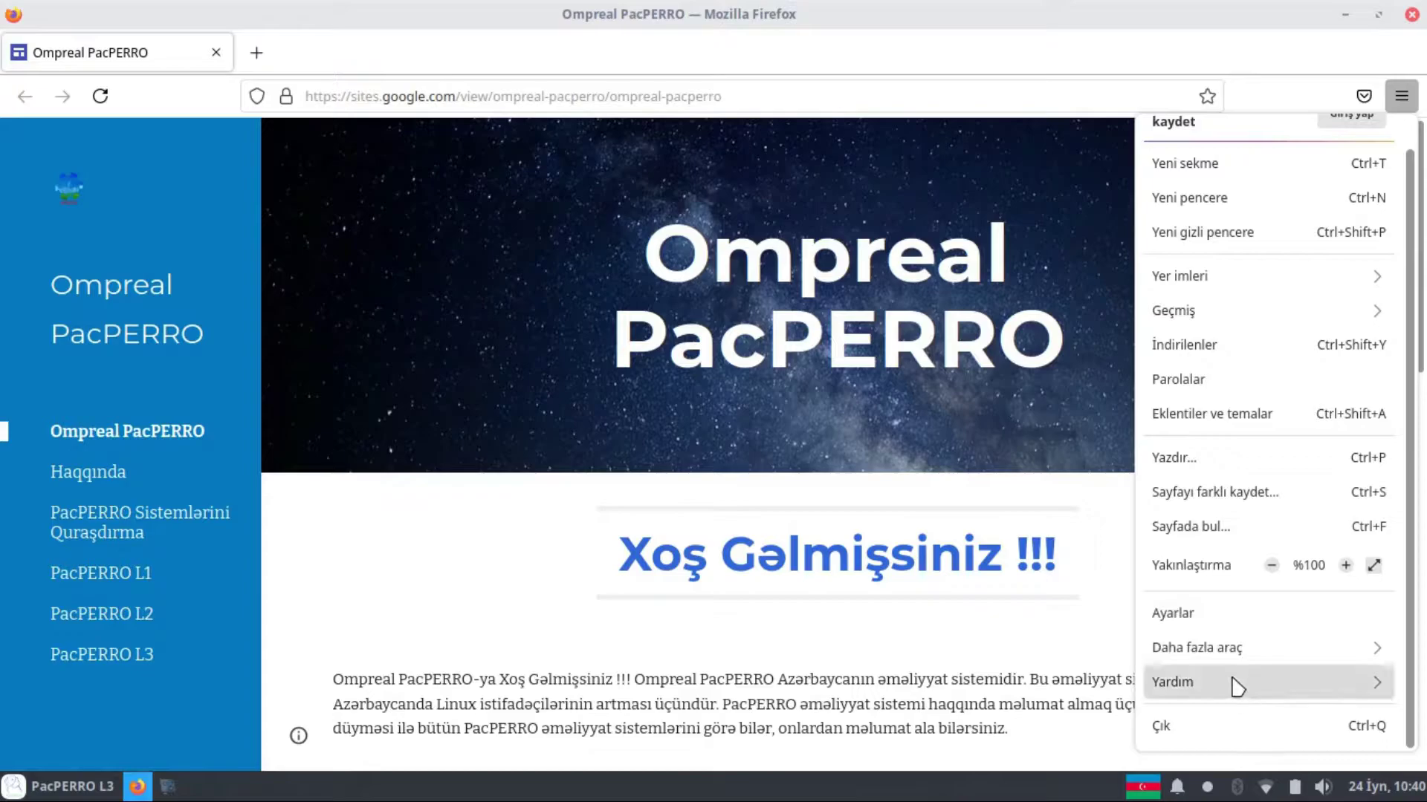
click(1230, 682)
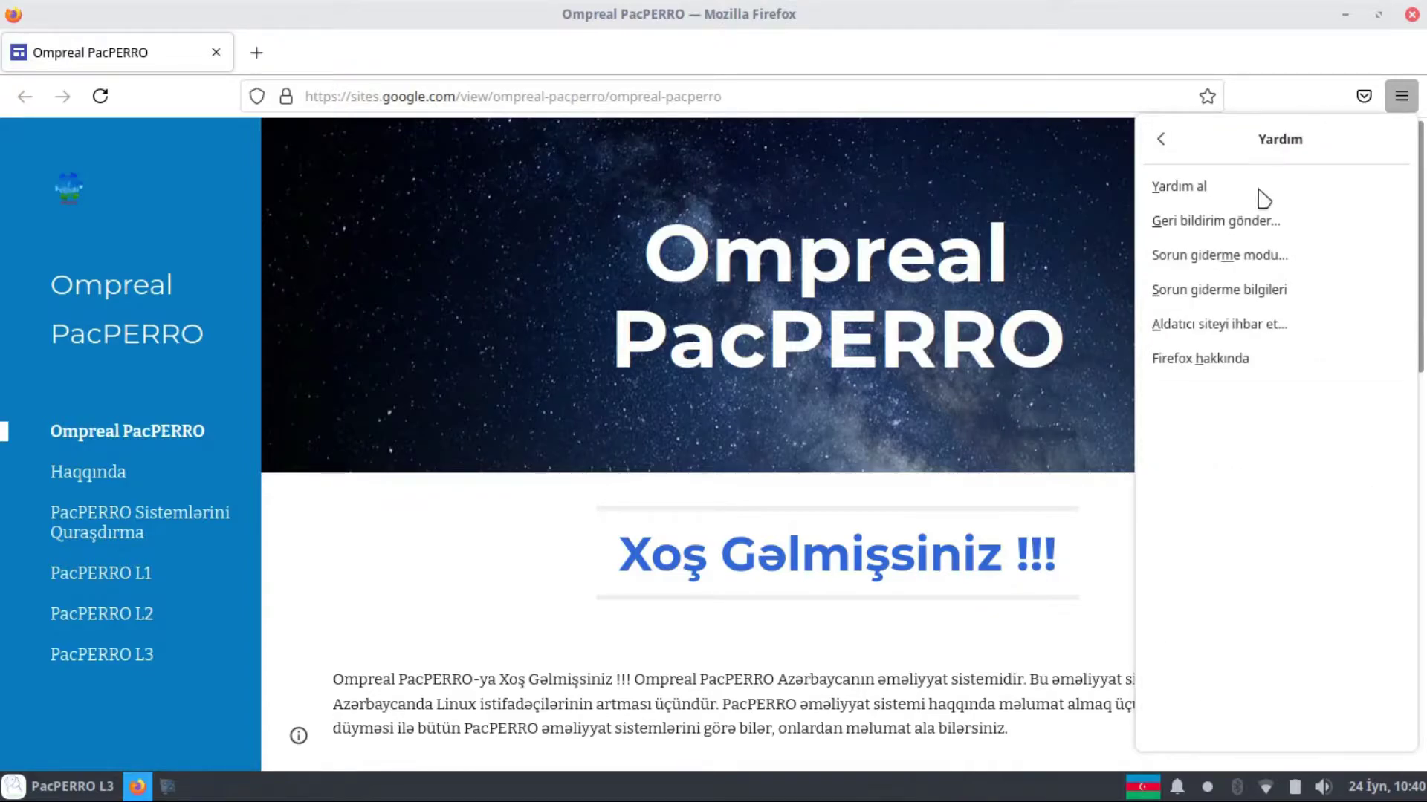
click(1263, 360)
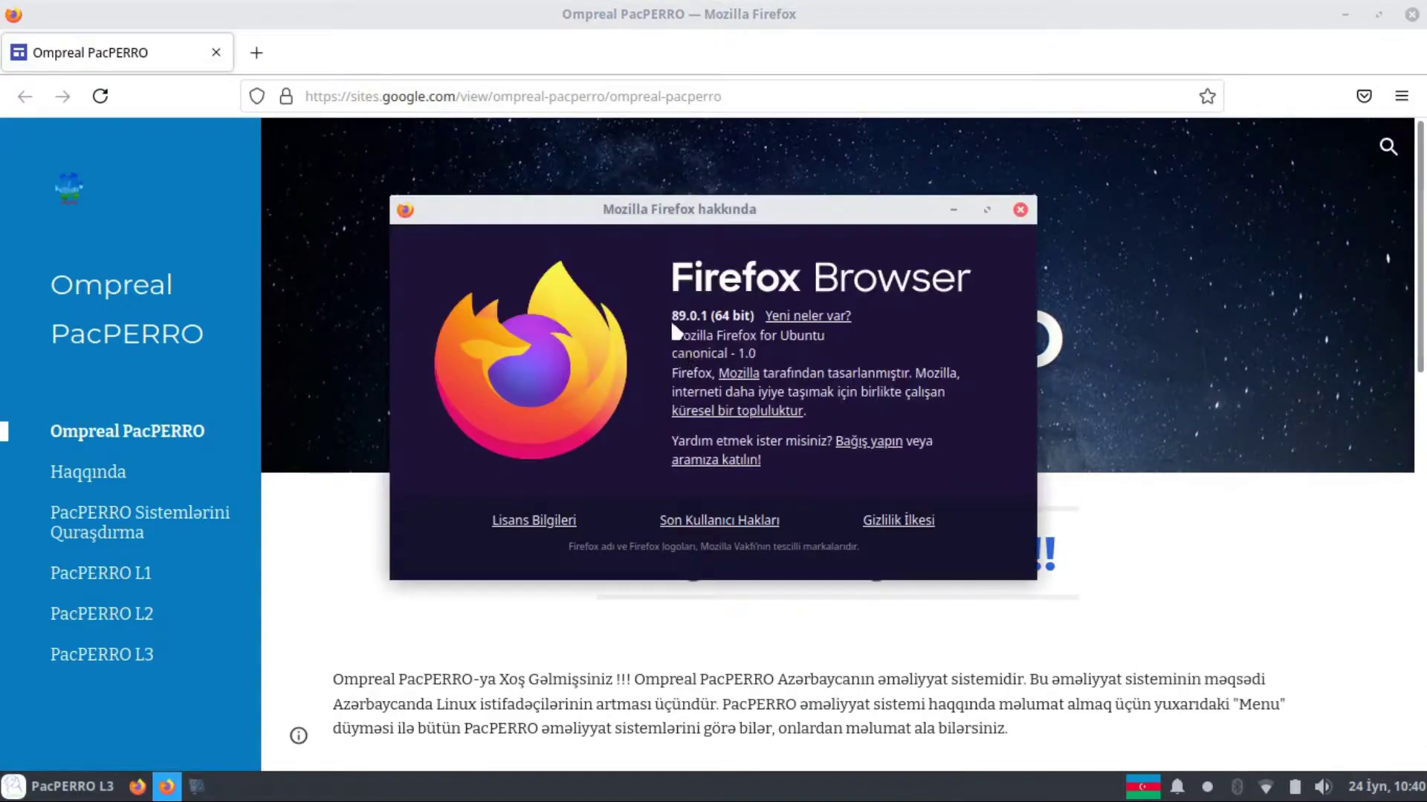
drag(673, 309, 730, 313)
click(1021, 210)
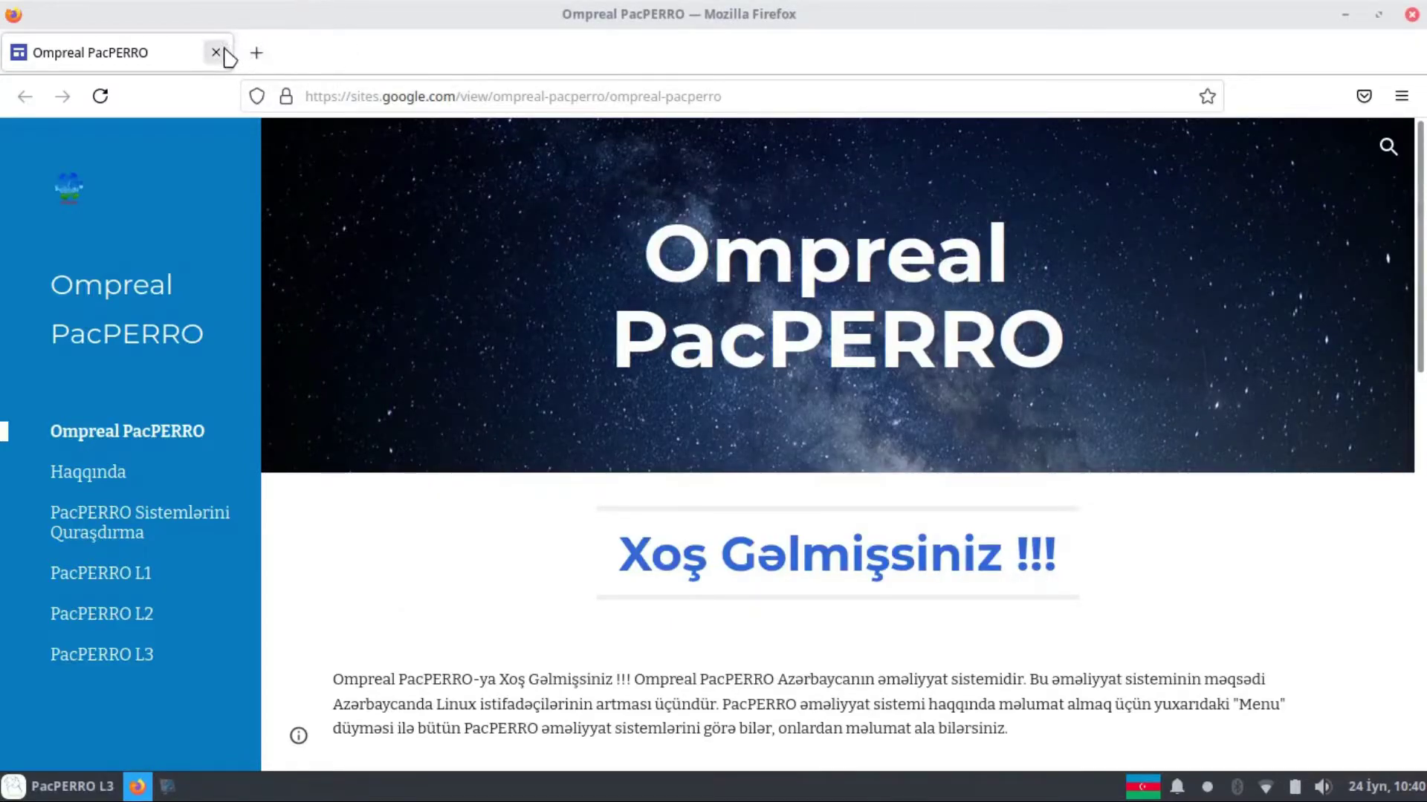
key(ctrl+q)
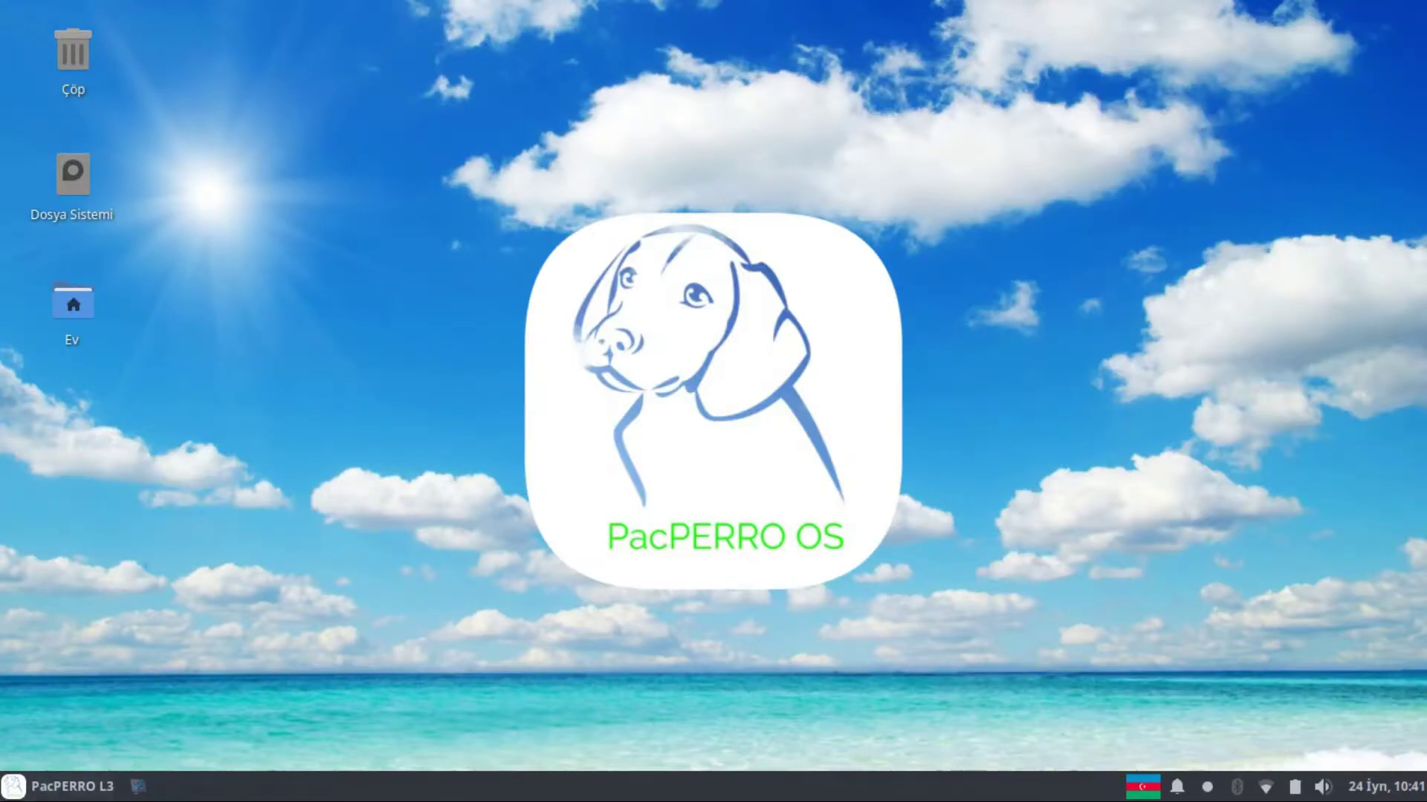
Step: Examine the applications installed in the Ayarlar, Çokluortam and Donatılar categories of the application launcher
click(67, 786)
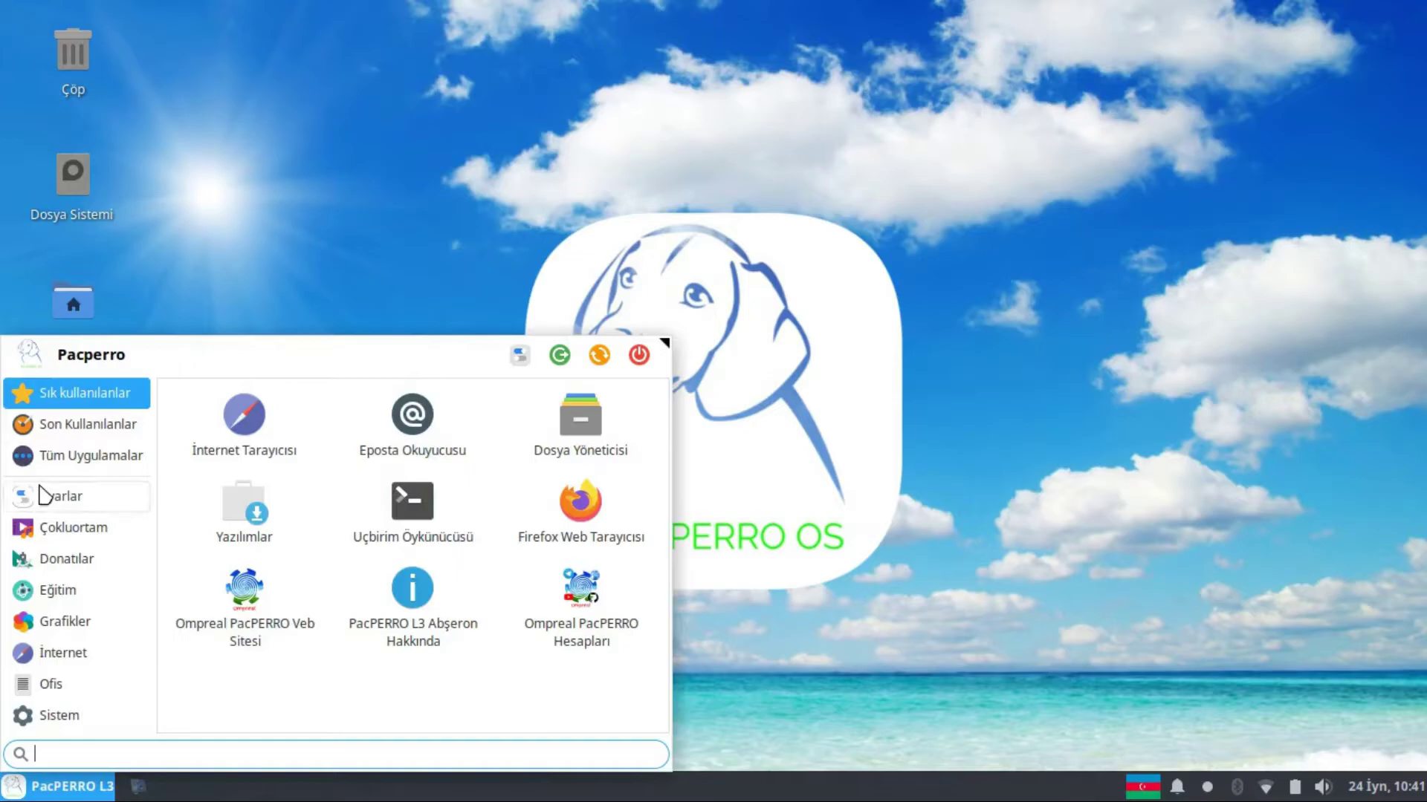
click(42, 495)
scroll(521, 463, down, 5)
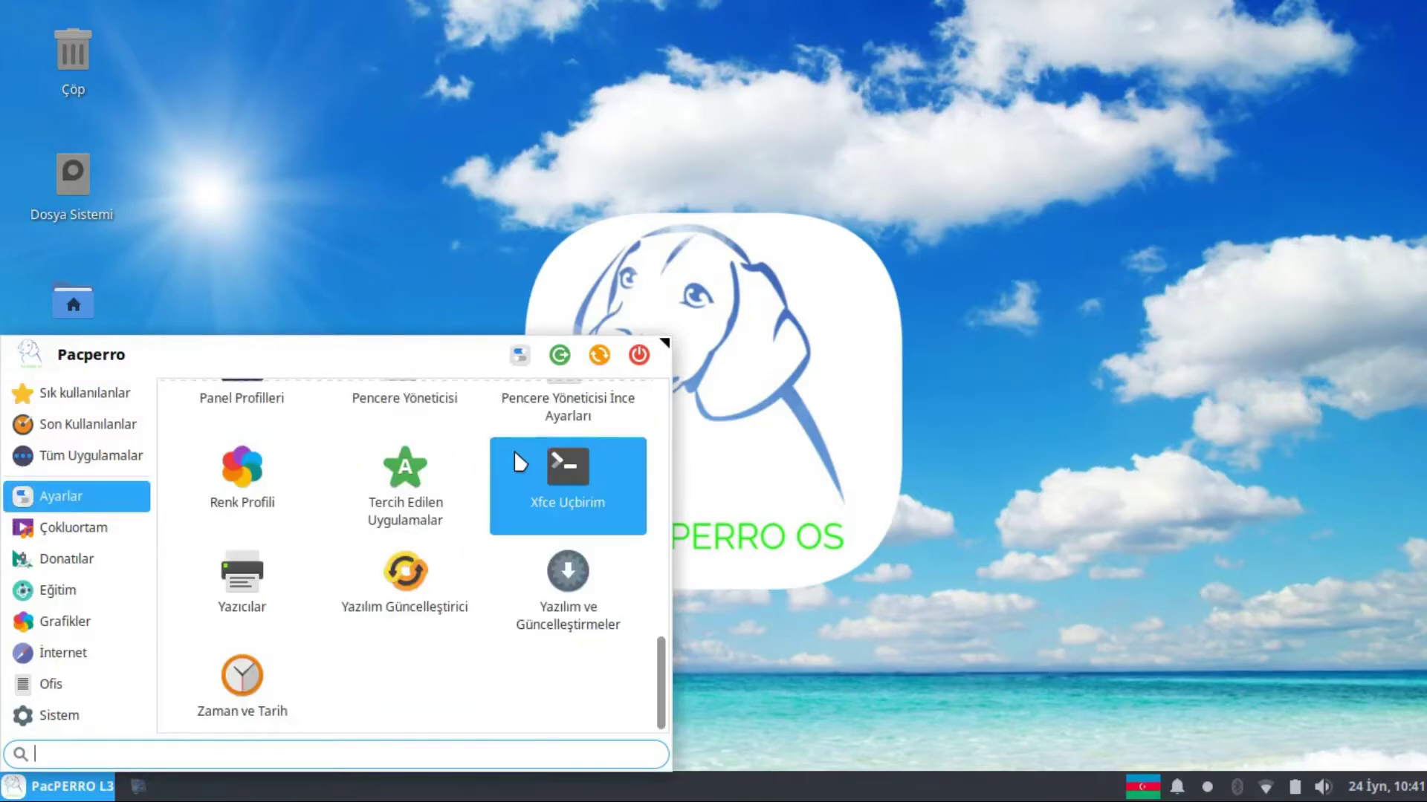
click(67, 528)
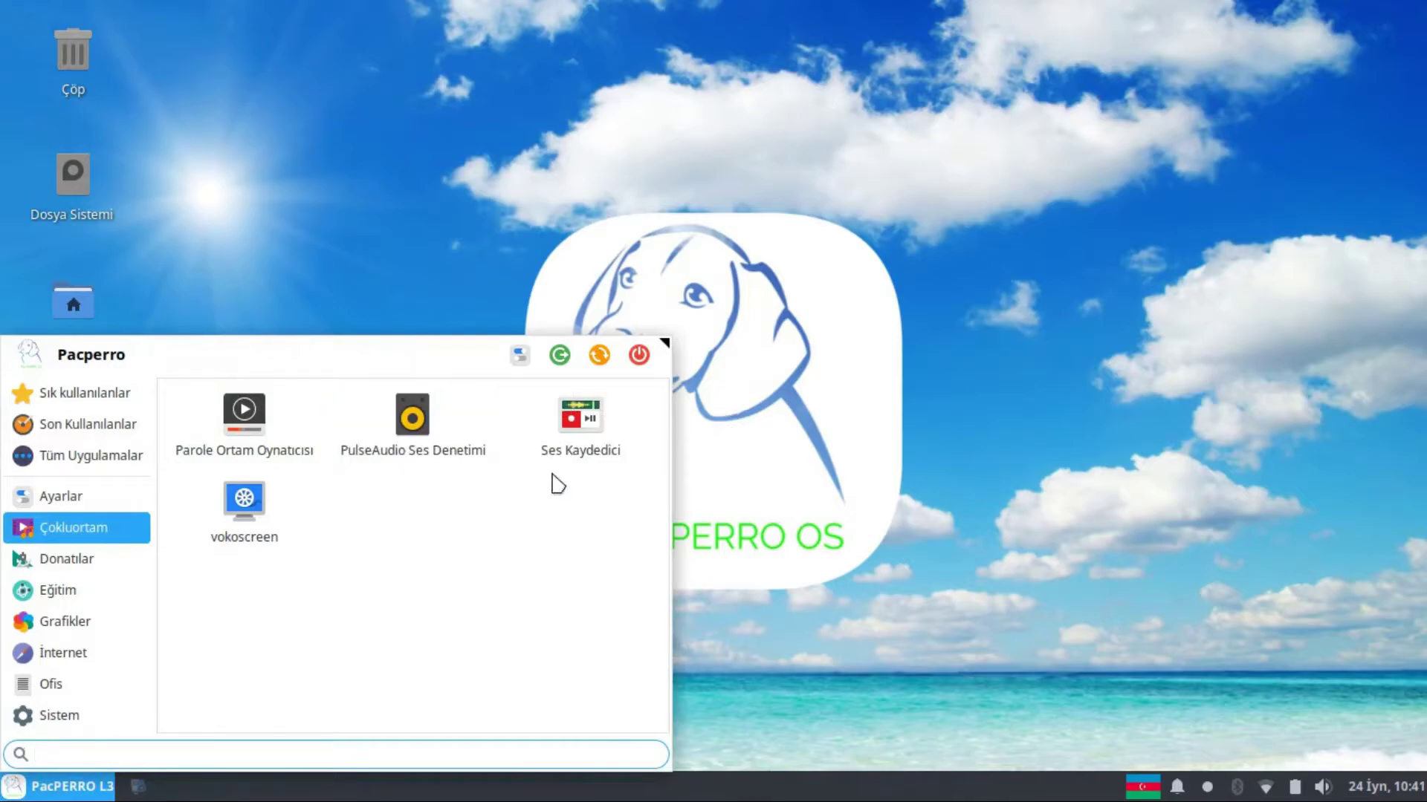
click(127, 563)
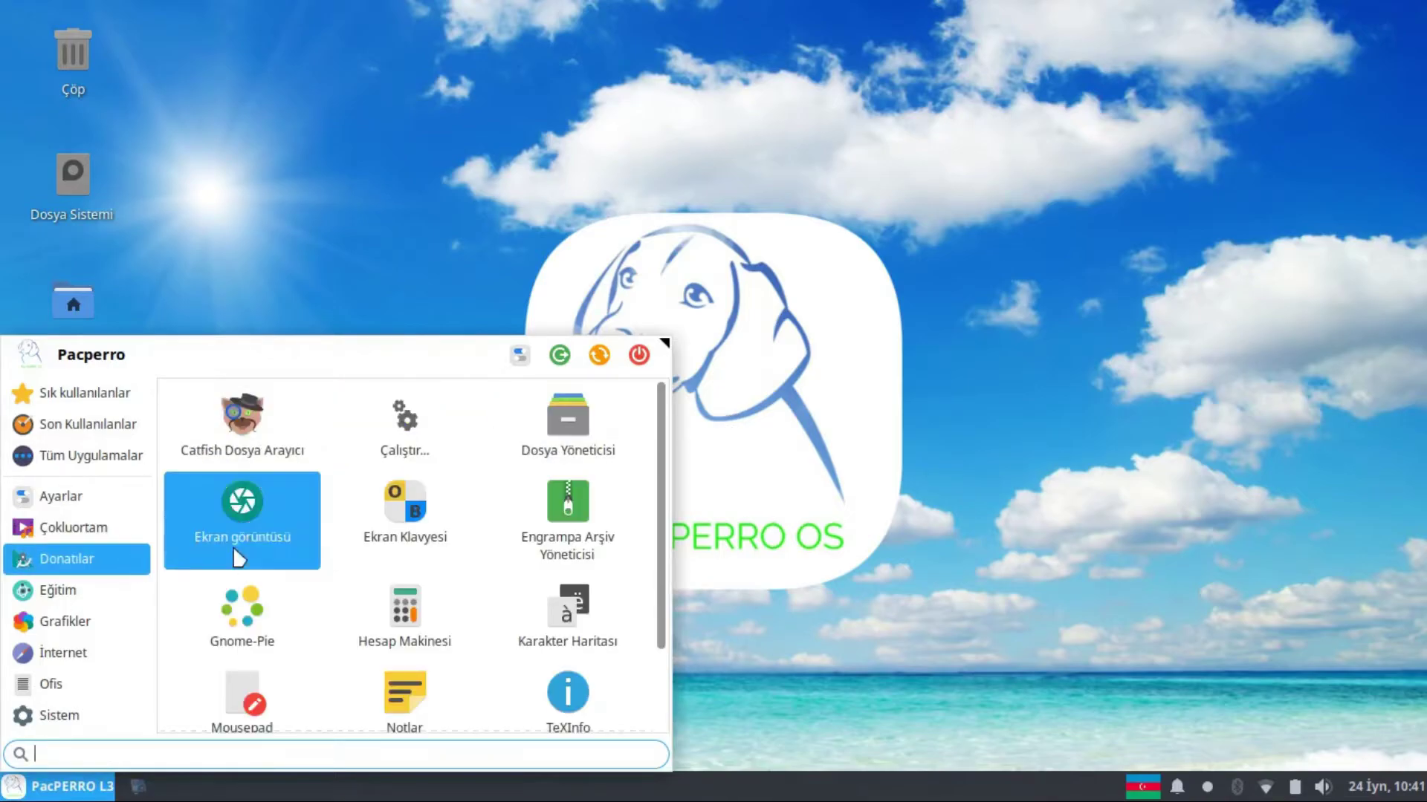
scroll(372, 494, down, 2)
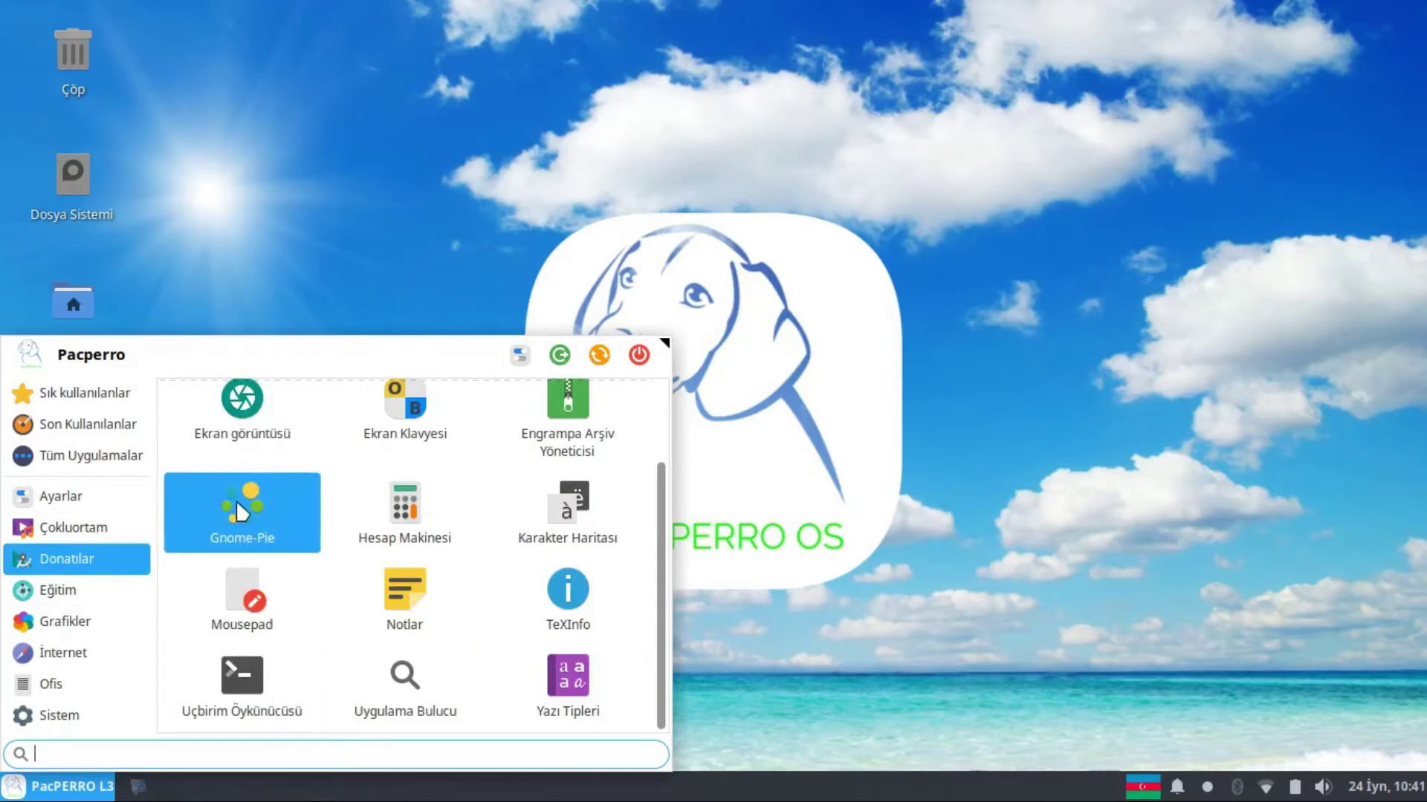
Step: Examine the applications in the Eğitim, Grafikler, İnternet, Ofis and Sistem categories, then close the launcher
click(64, 594)
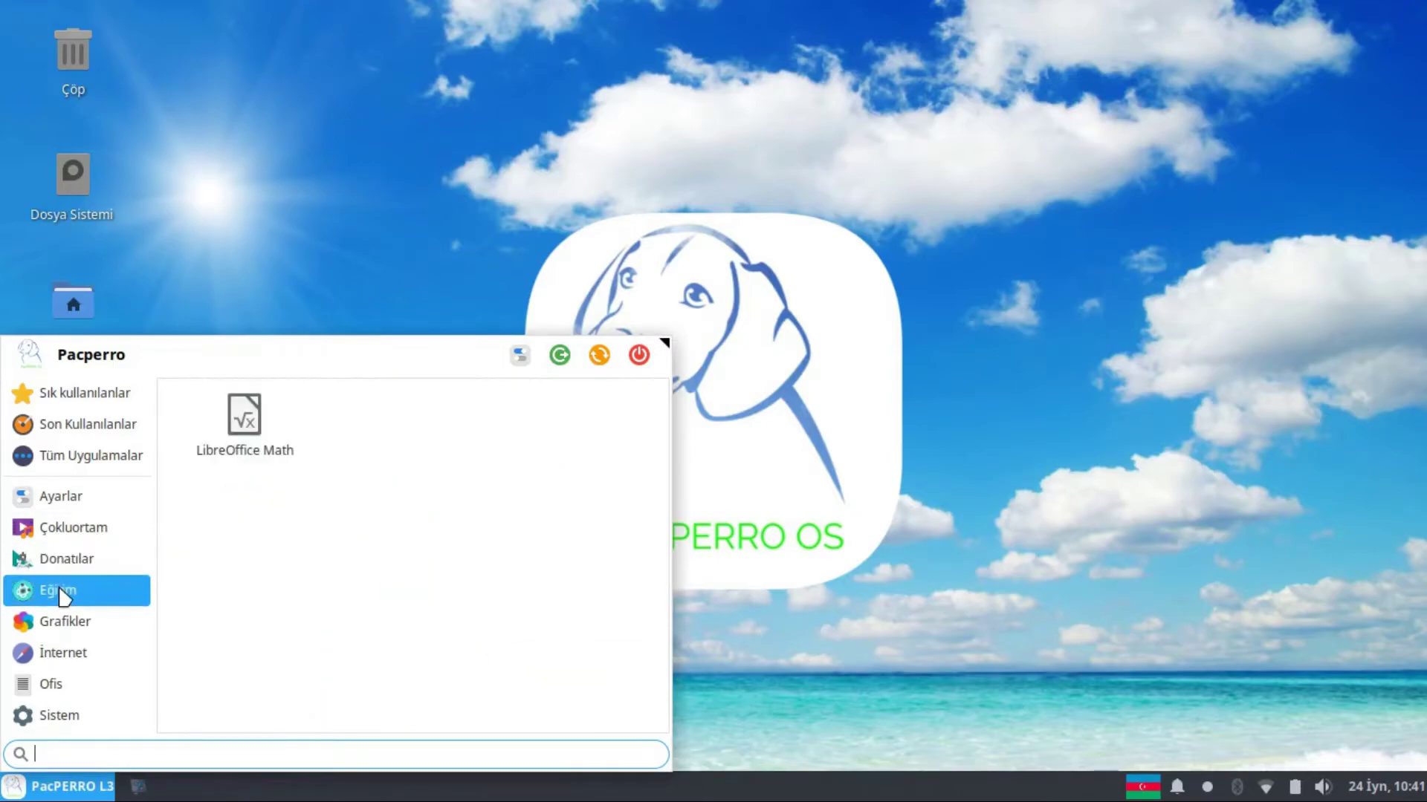
click(64, 625)
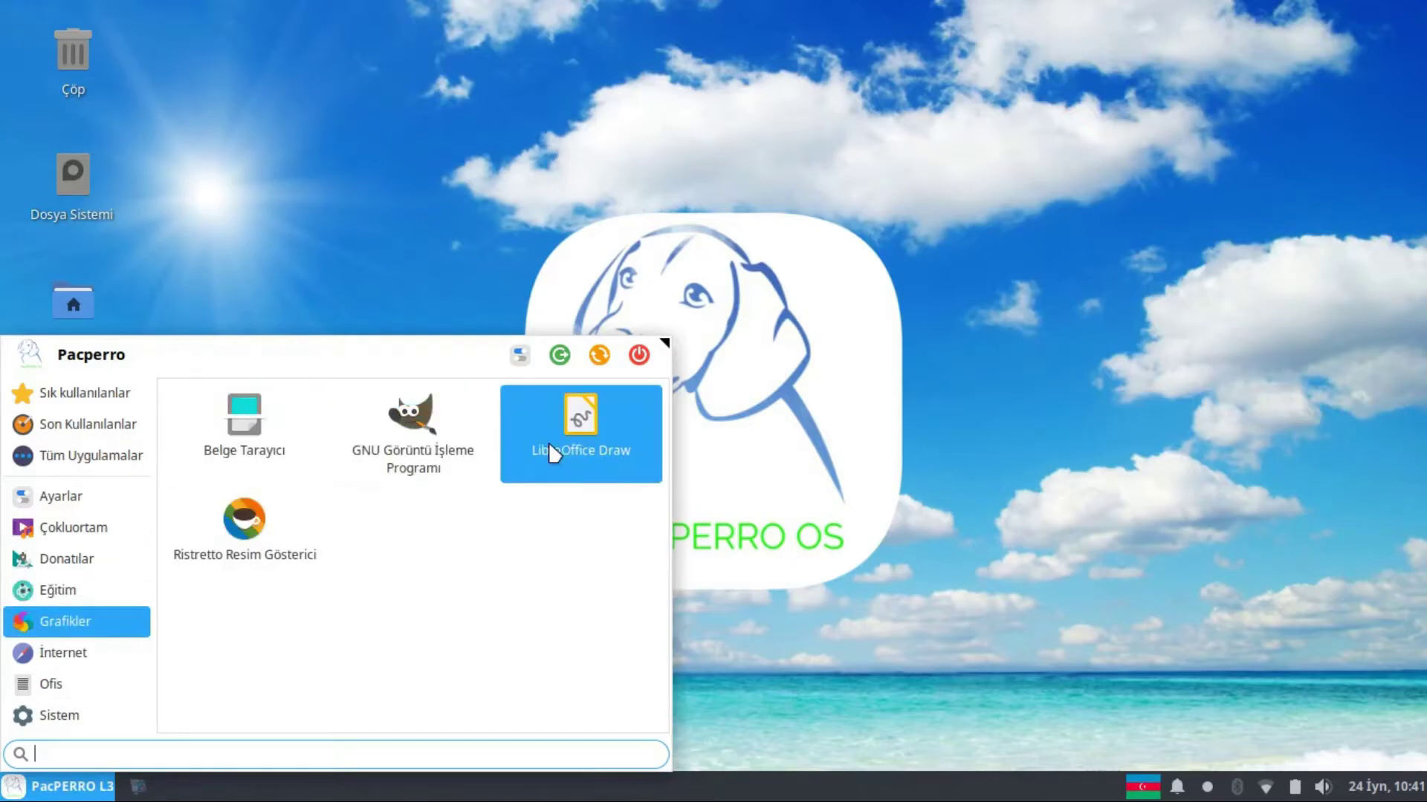
click(100, 663)
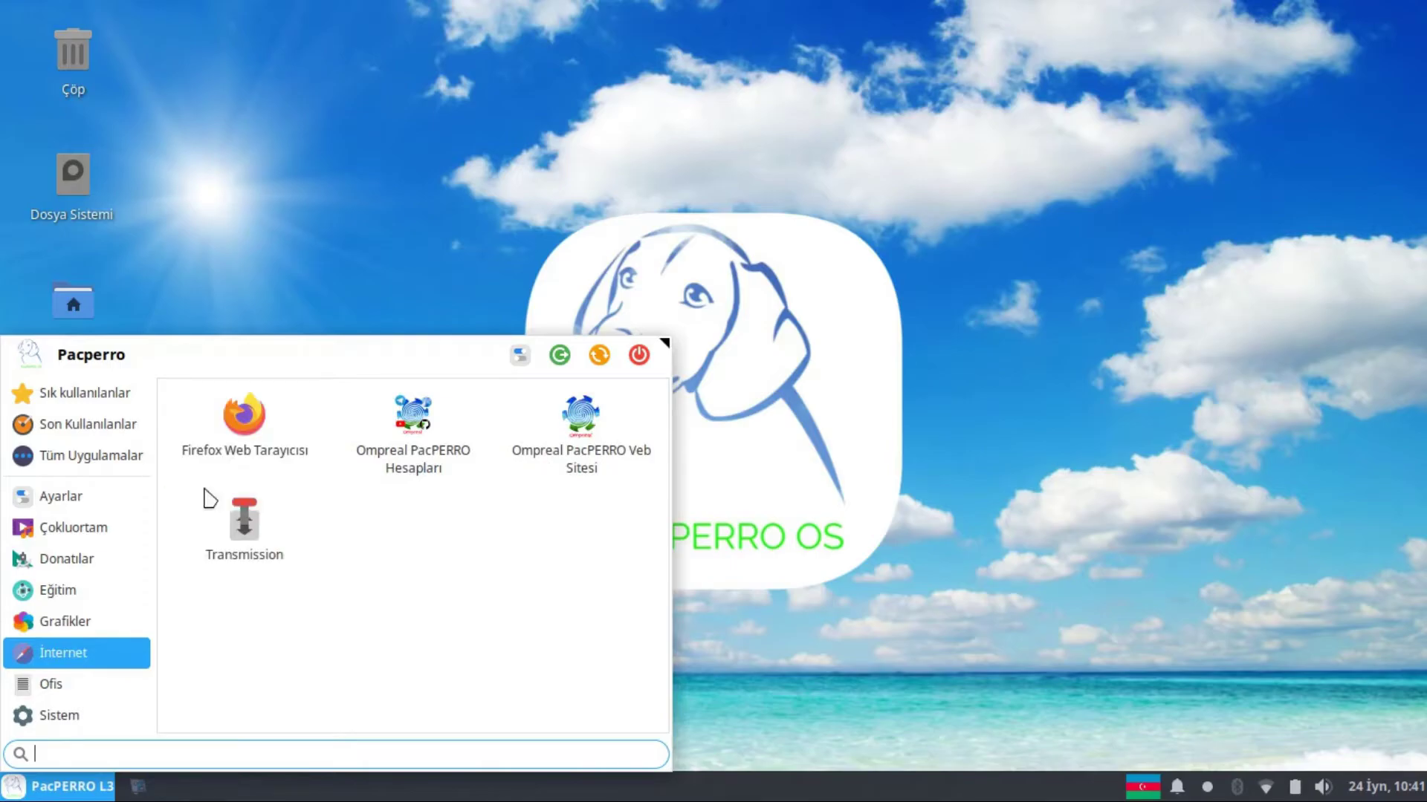
click(78, 685)
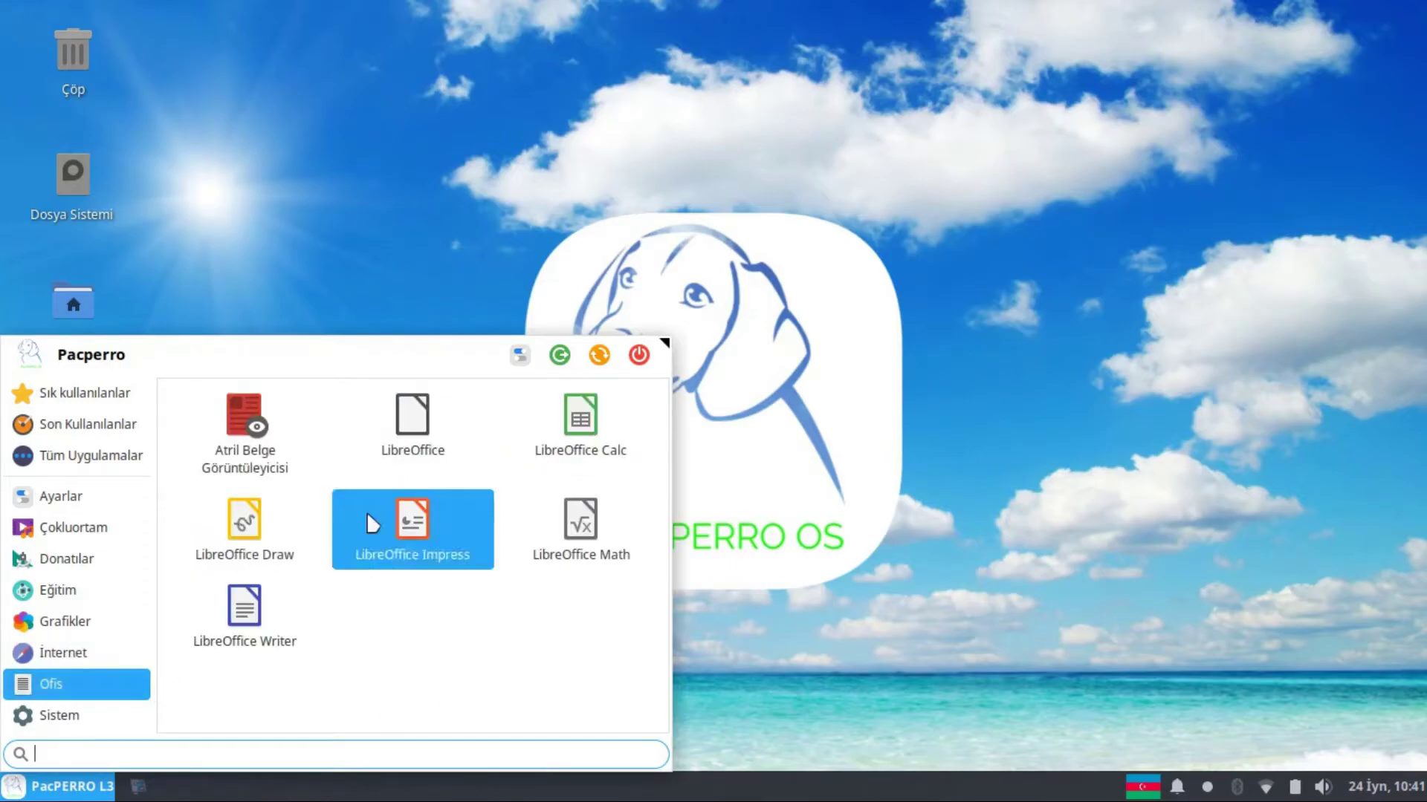
click(121, 716)
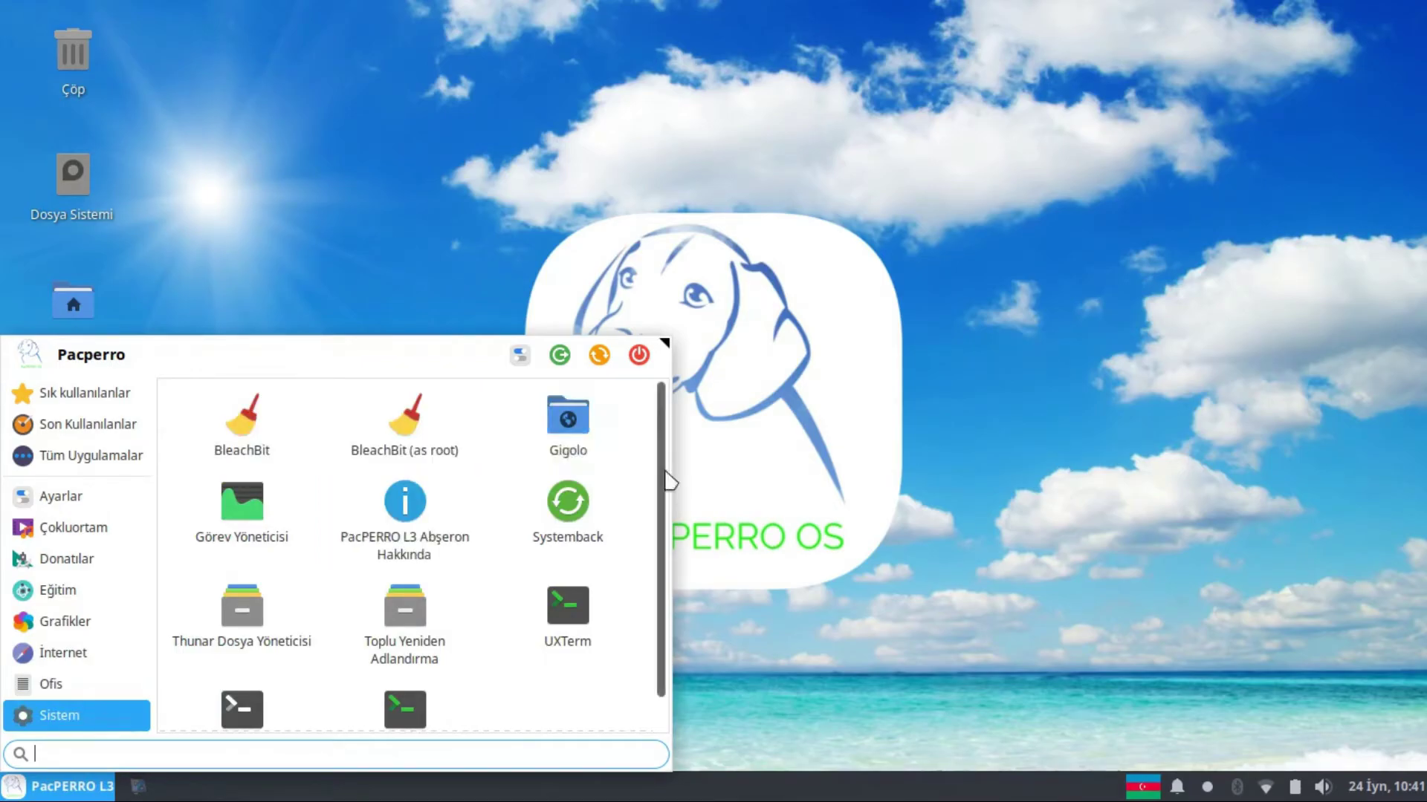
scroll(400, 551, down, 1)
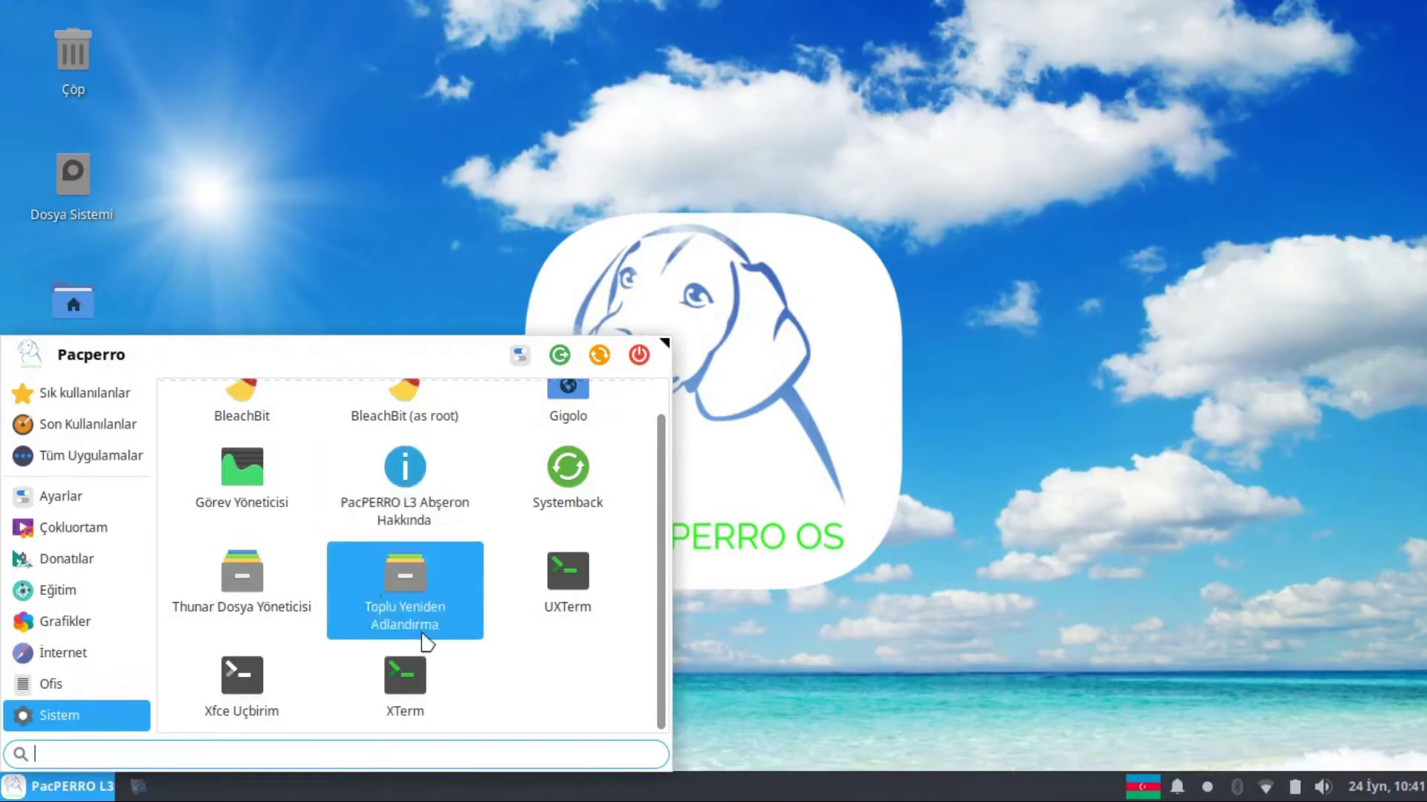
click(724, 261)
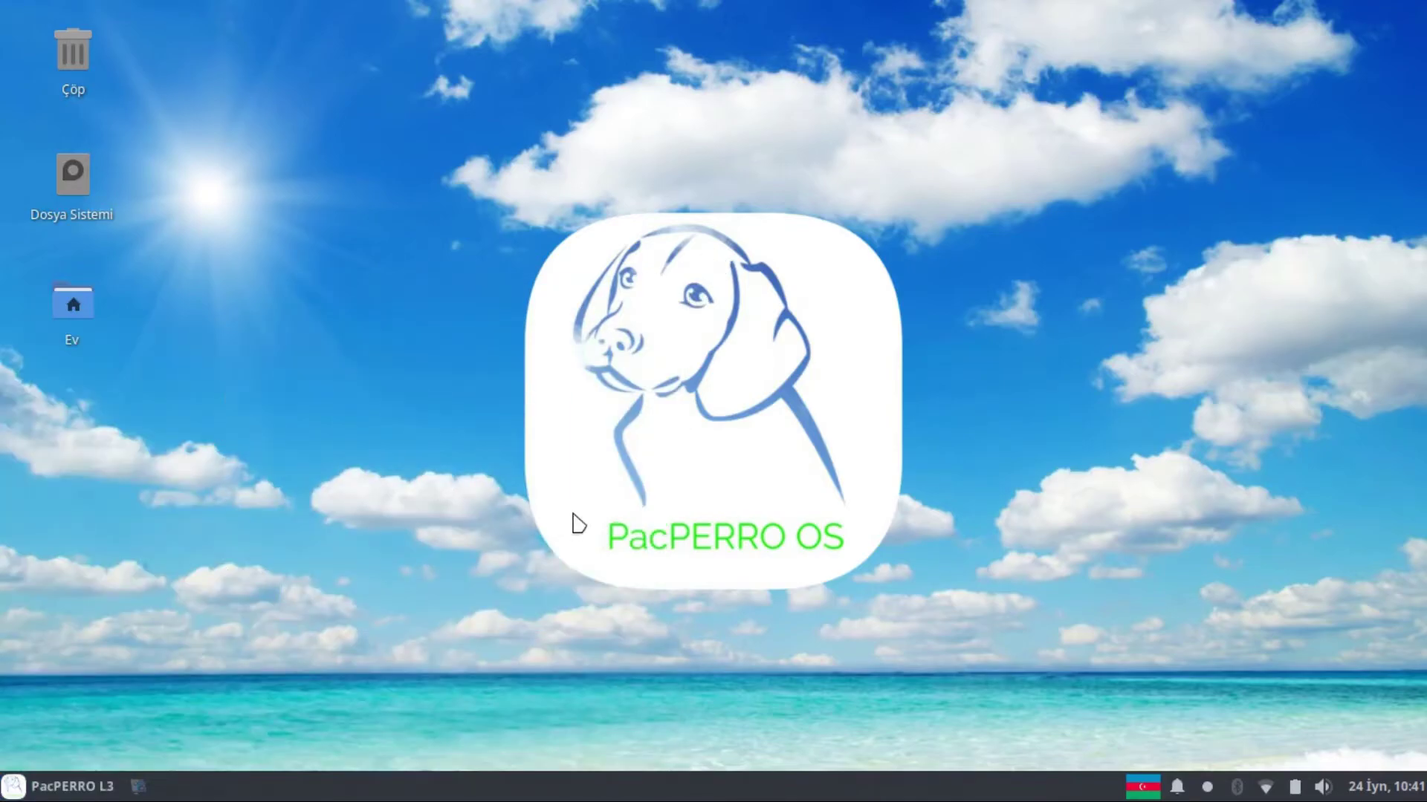
Step: Search the installed applications for "görü", open the Görünüm settings, and shift their window aside
click(15, 786)
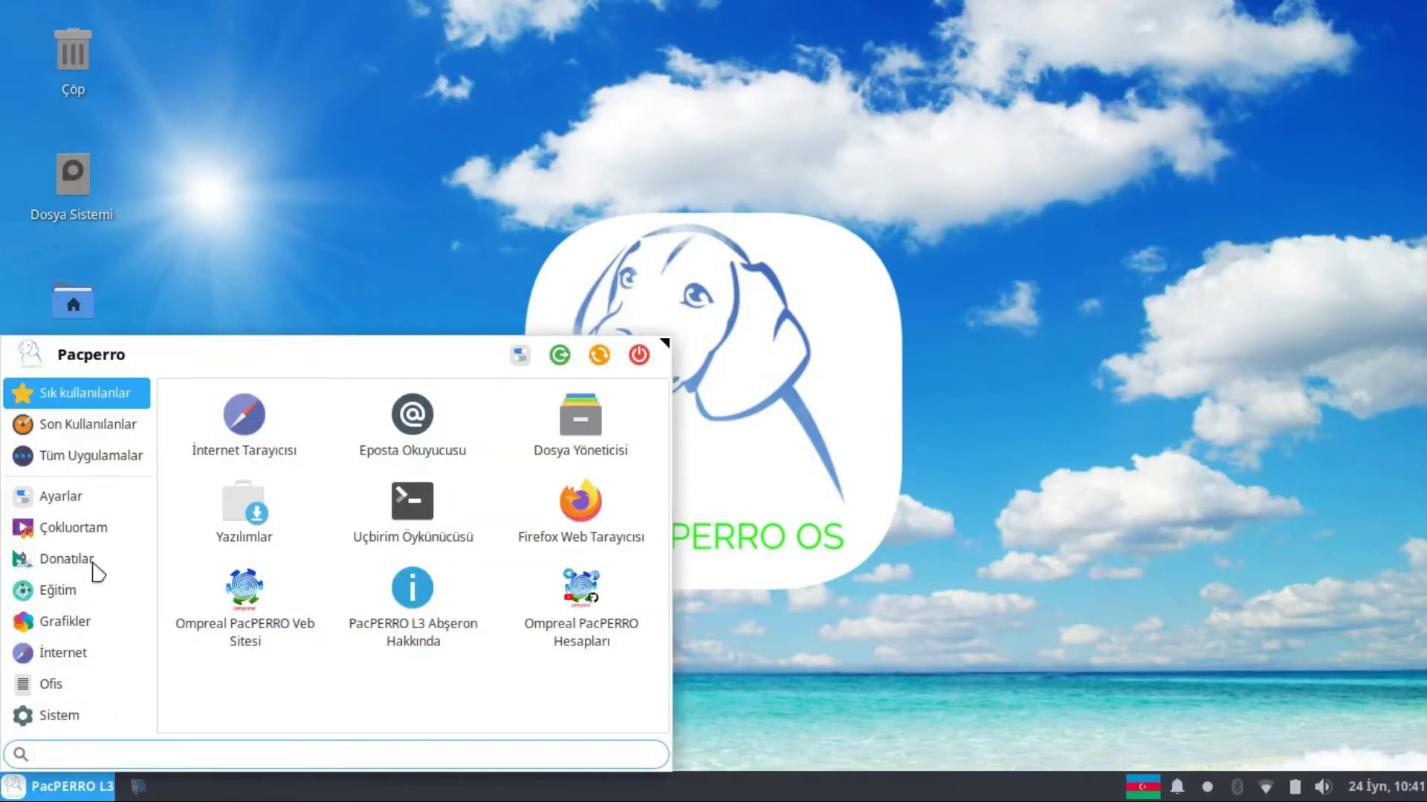
text(gör)
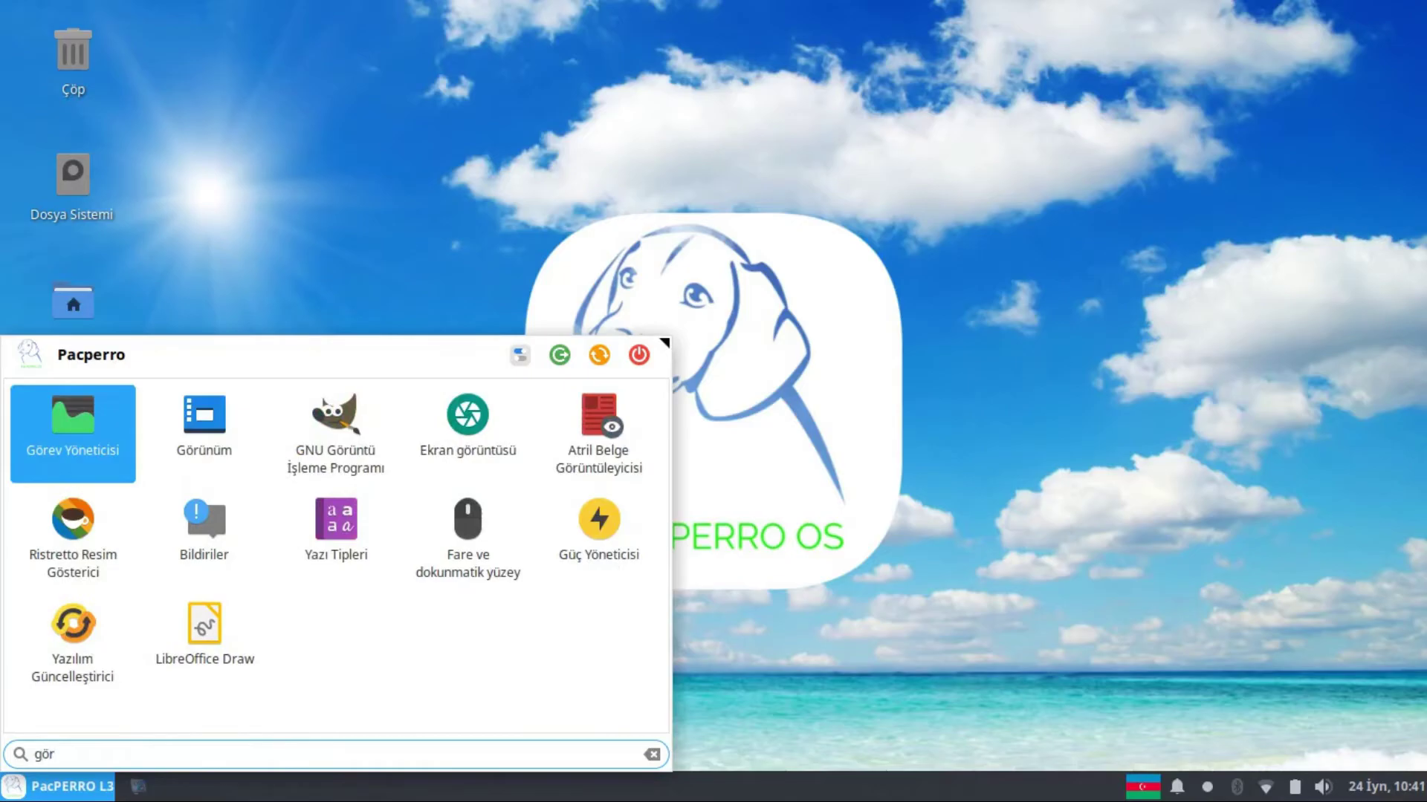
text(ü)
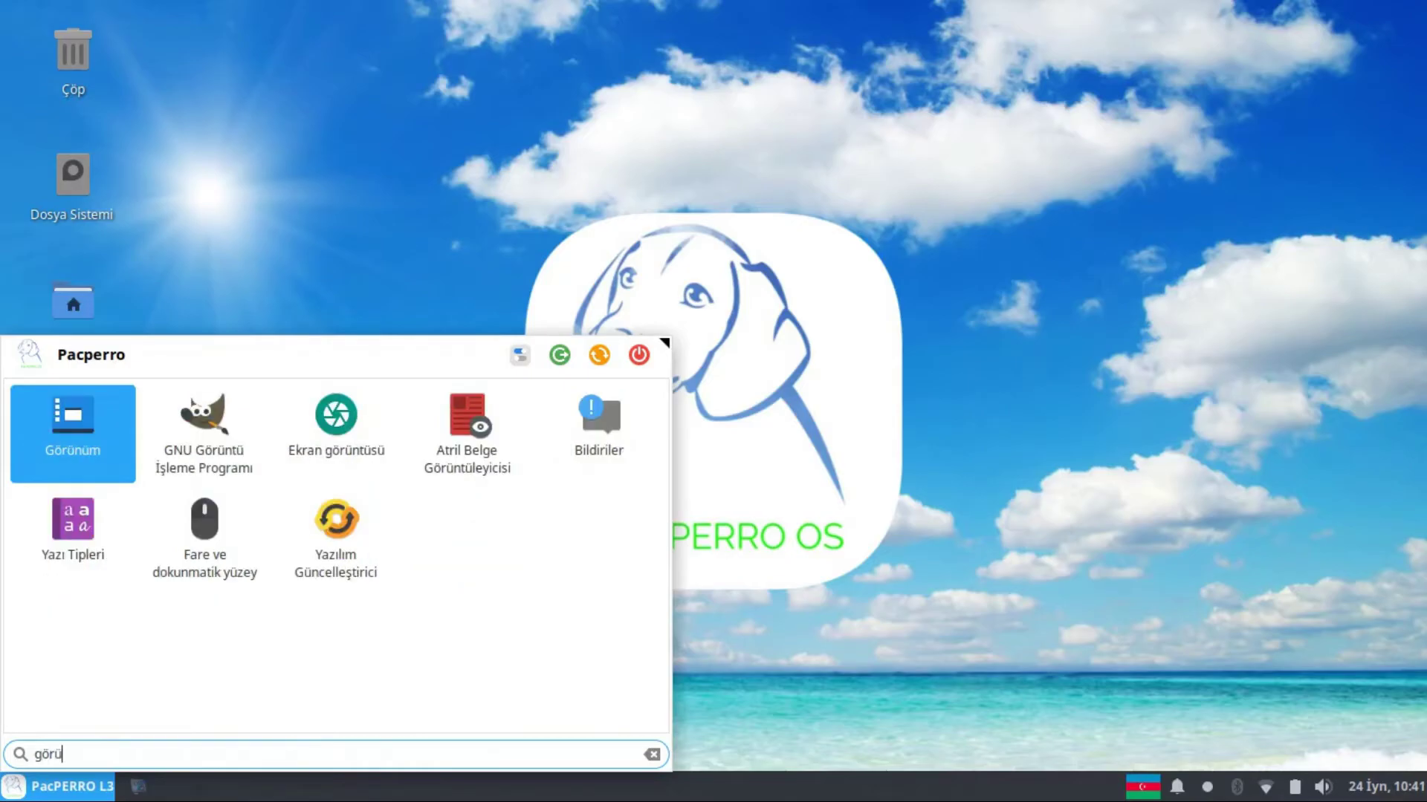
key(Return)
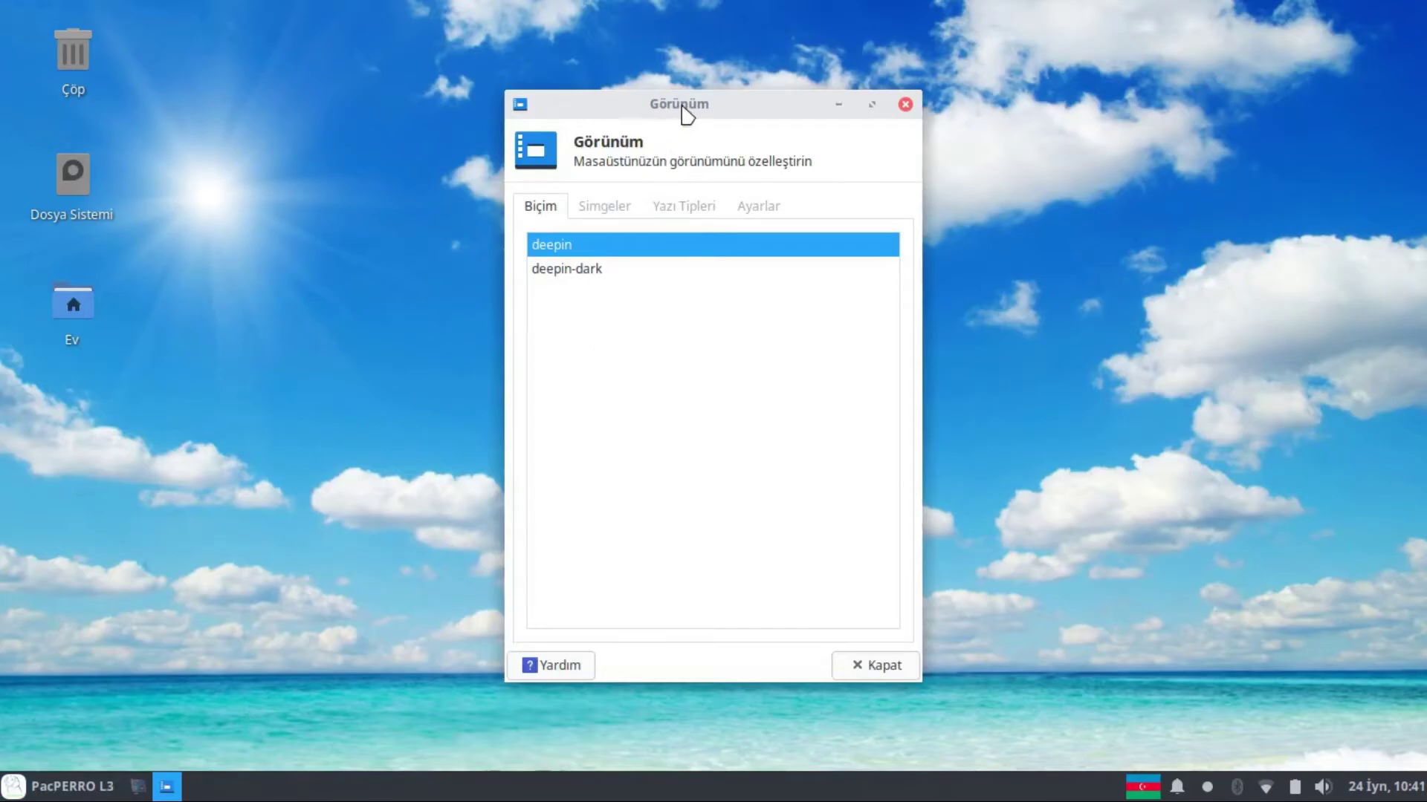
drag(683, 107, 779, 108)
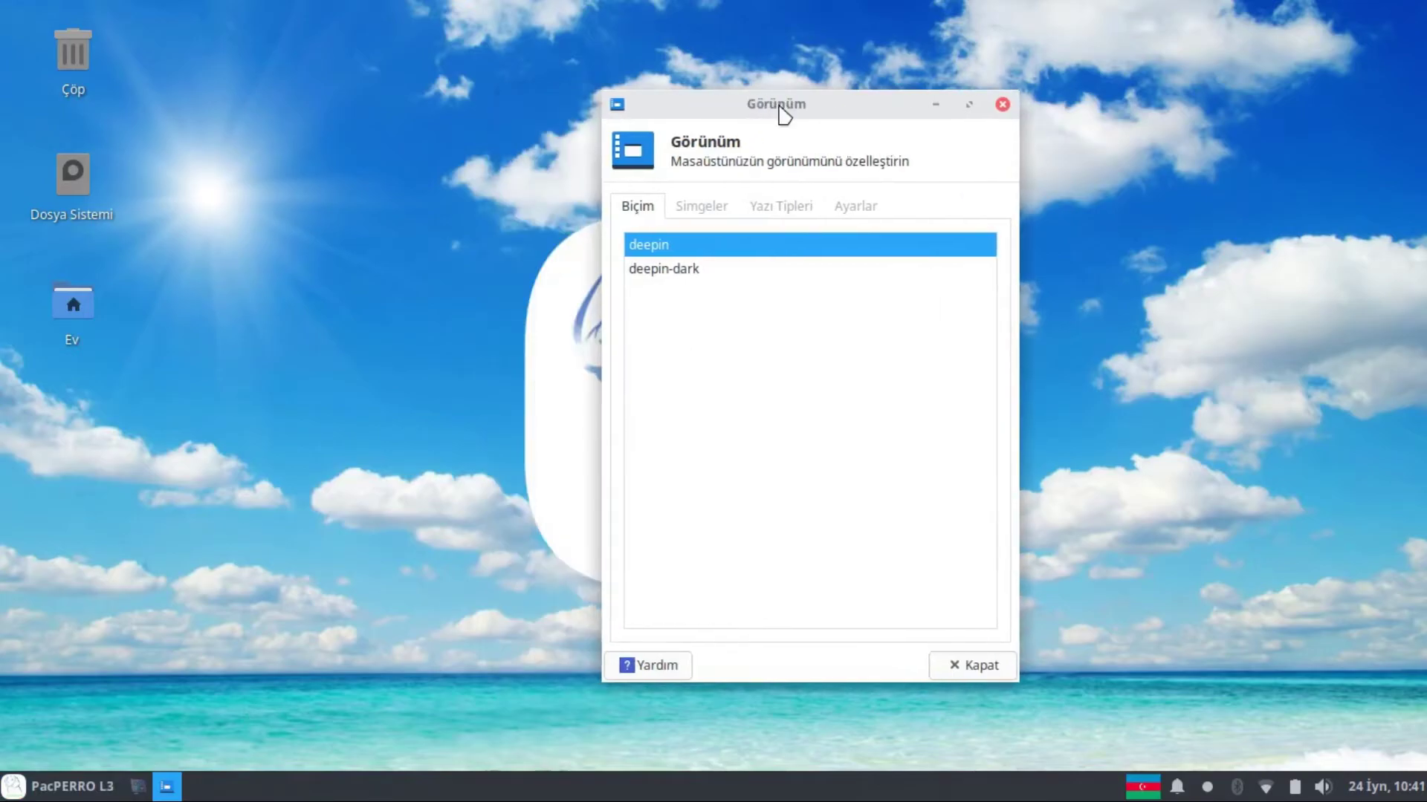
Step: Set the desktop style to deepin-dark, look at the available icon themes, and close the Görünüm settings
click(703, 273)
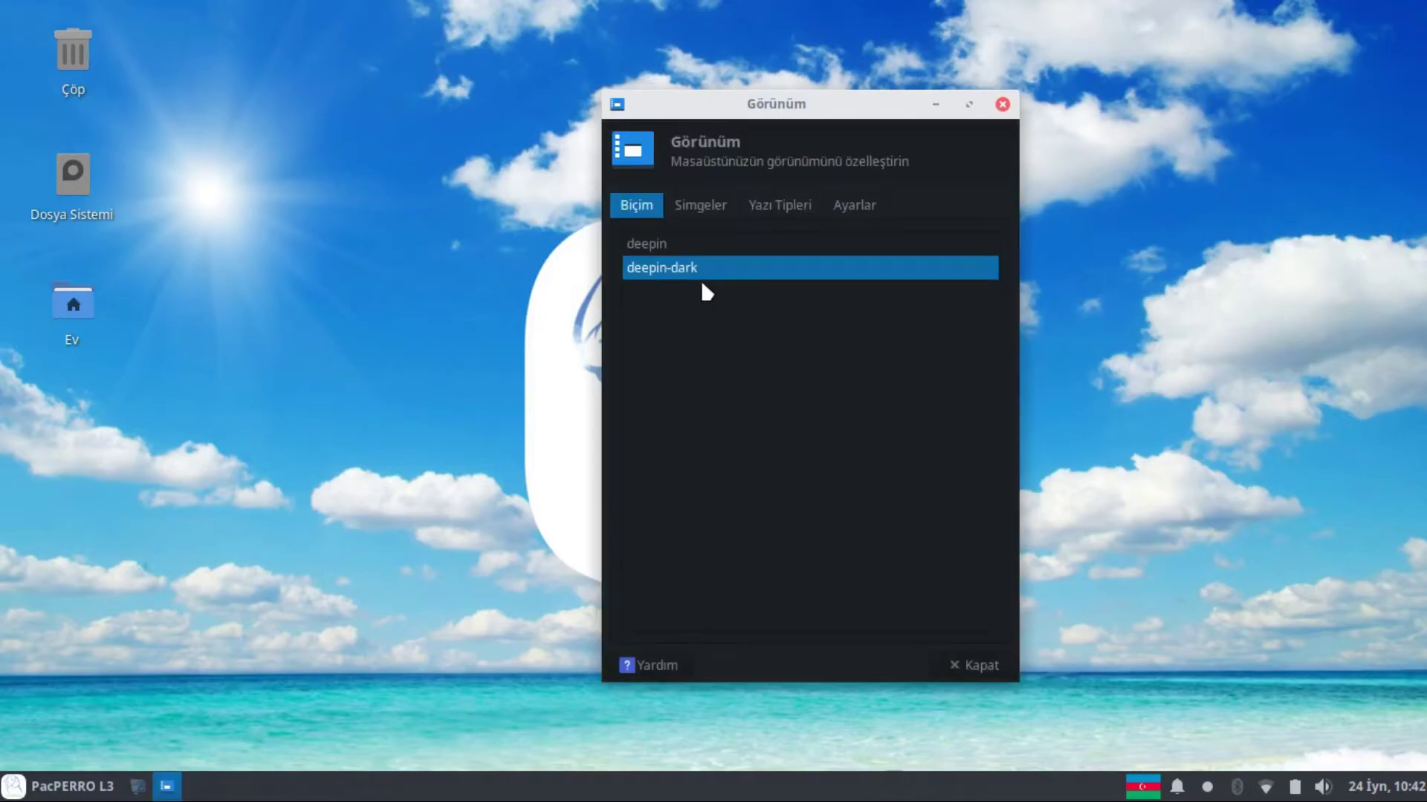
click(699, 205)
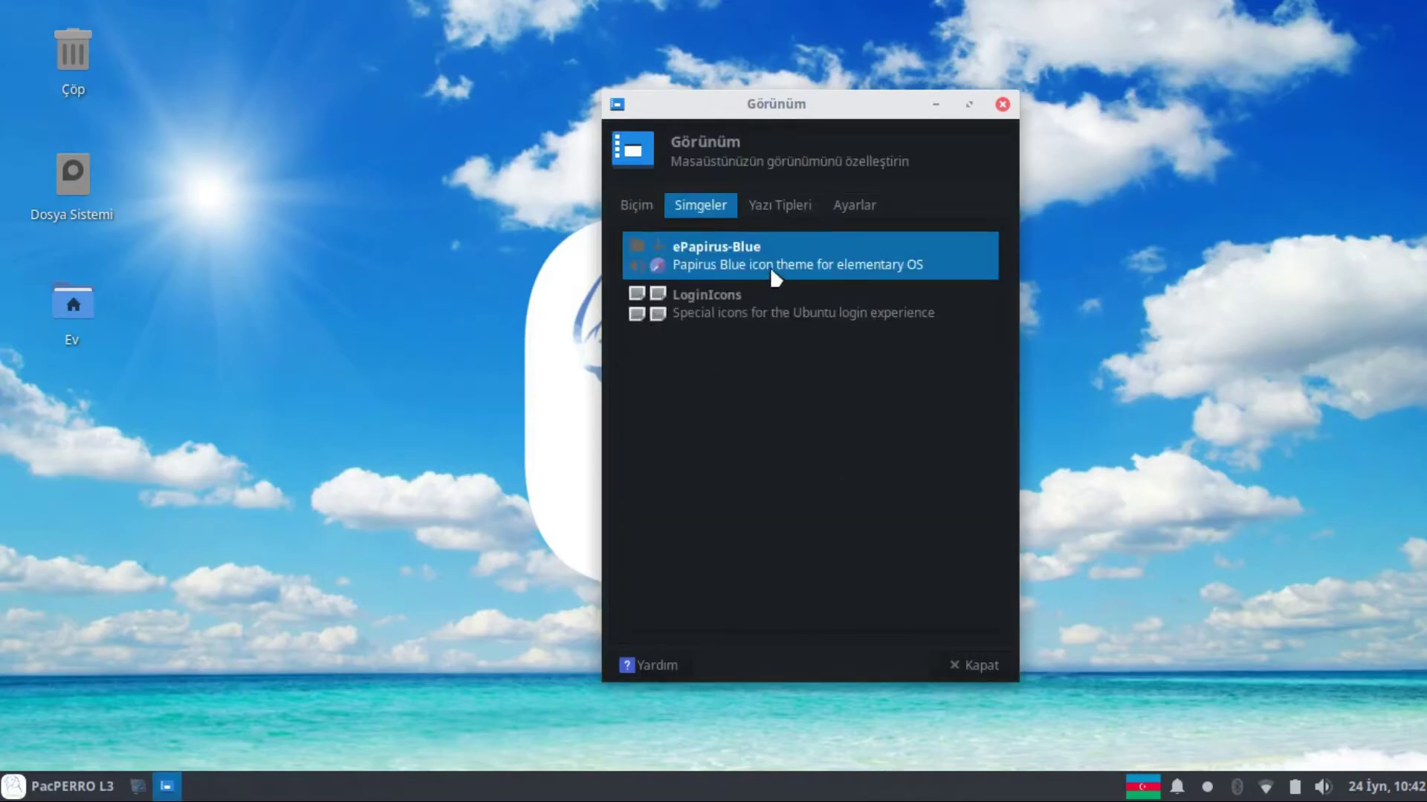
click(1002, 104)
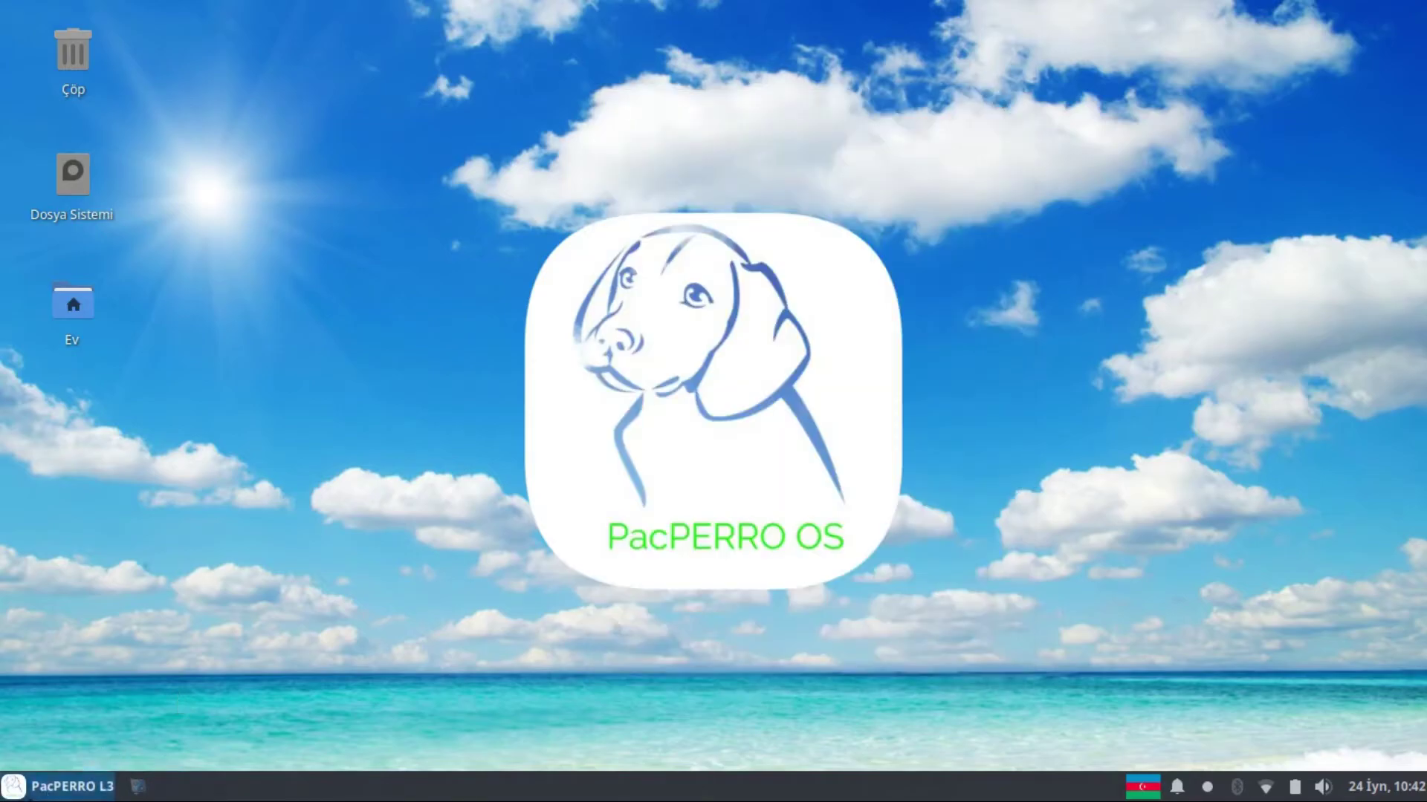
Step: Search the applications for "pen", open Pencere Yöneticisi, set the window style to deepin-dark, and close its settings
click(89, 787)
text(pen)
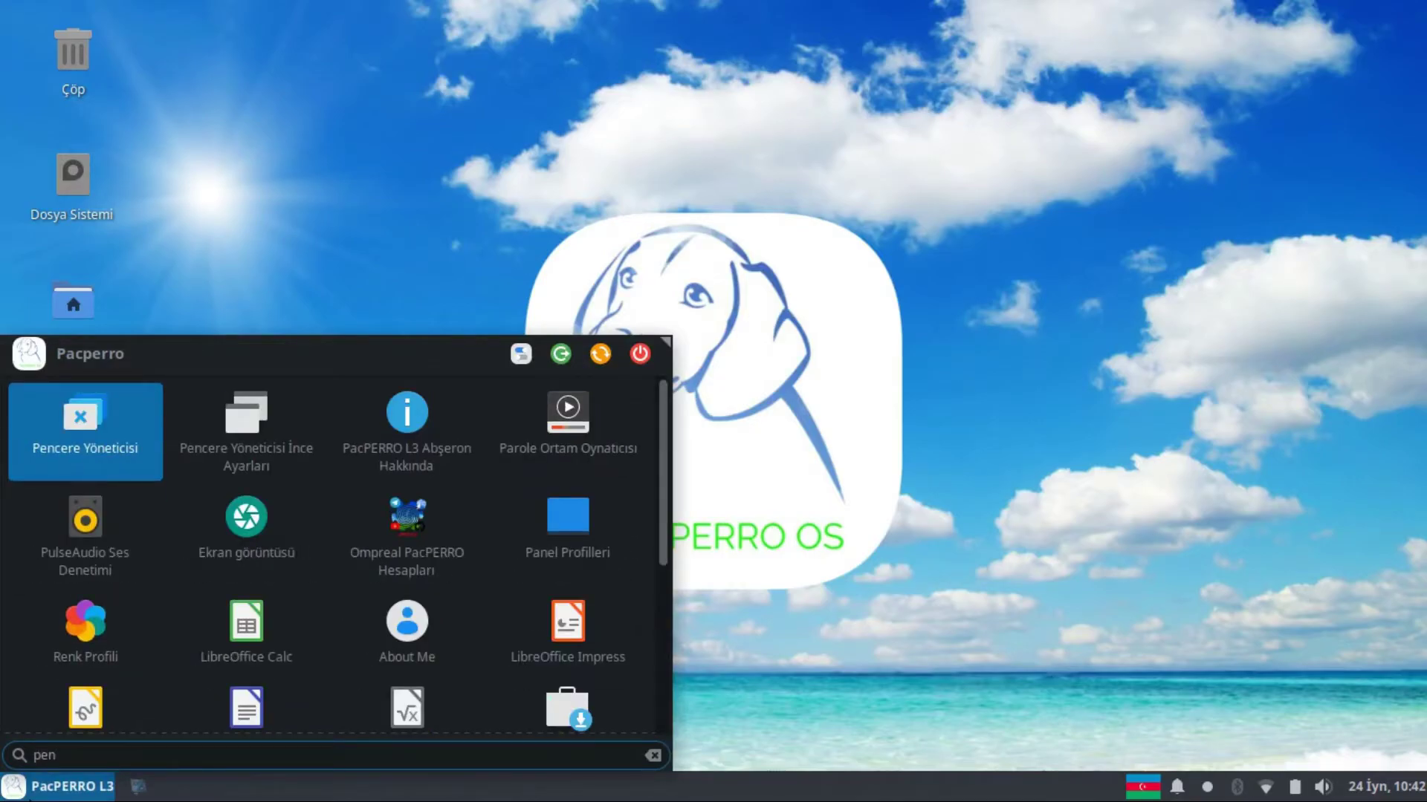
key(Return)
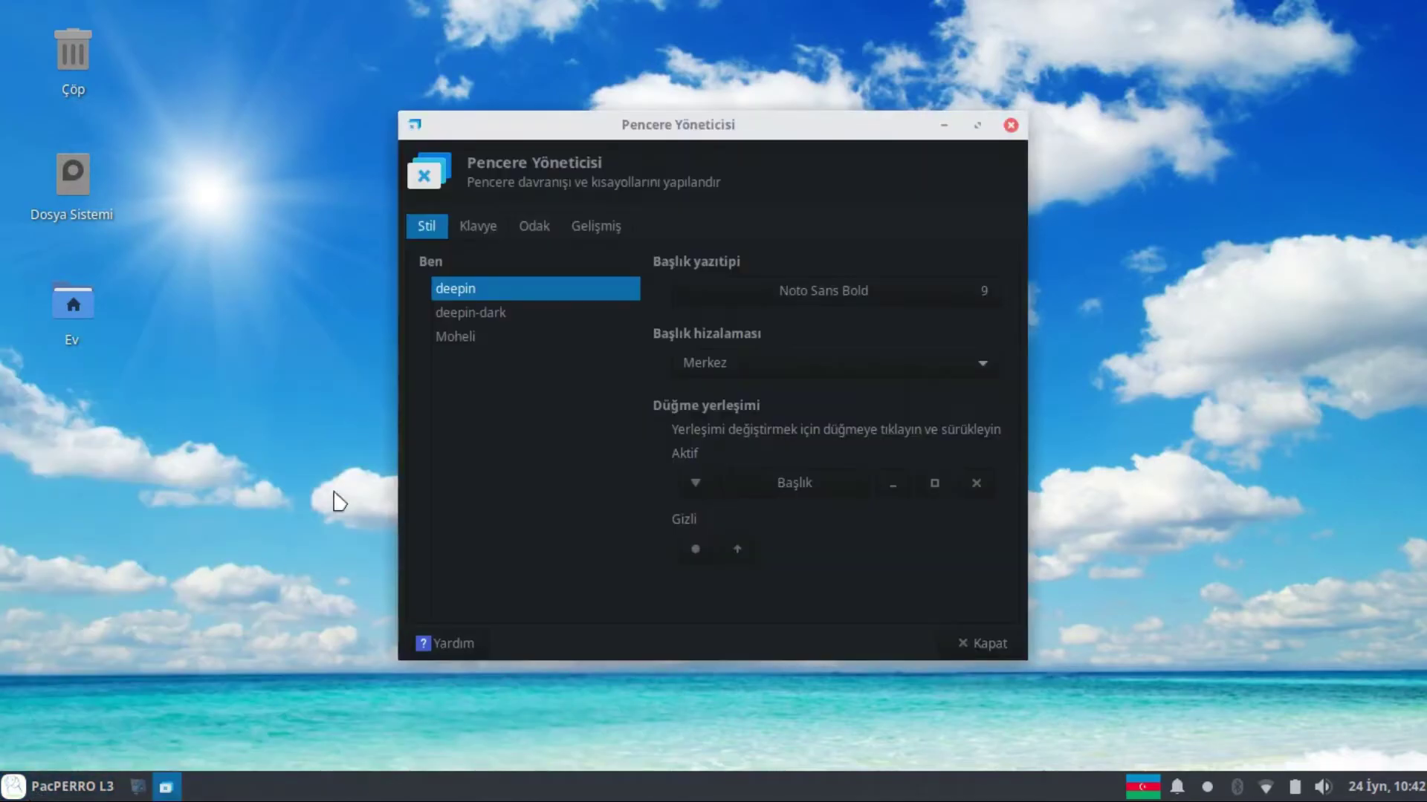
click(516, 314)
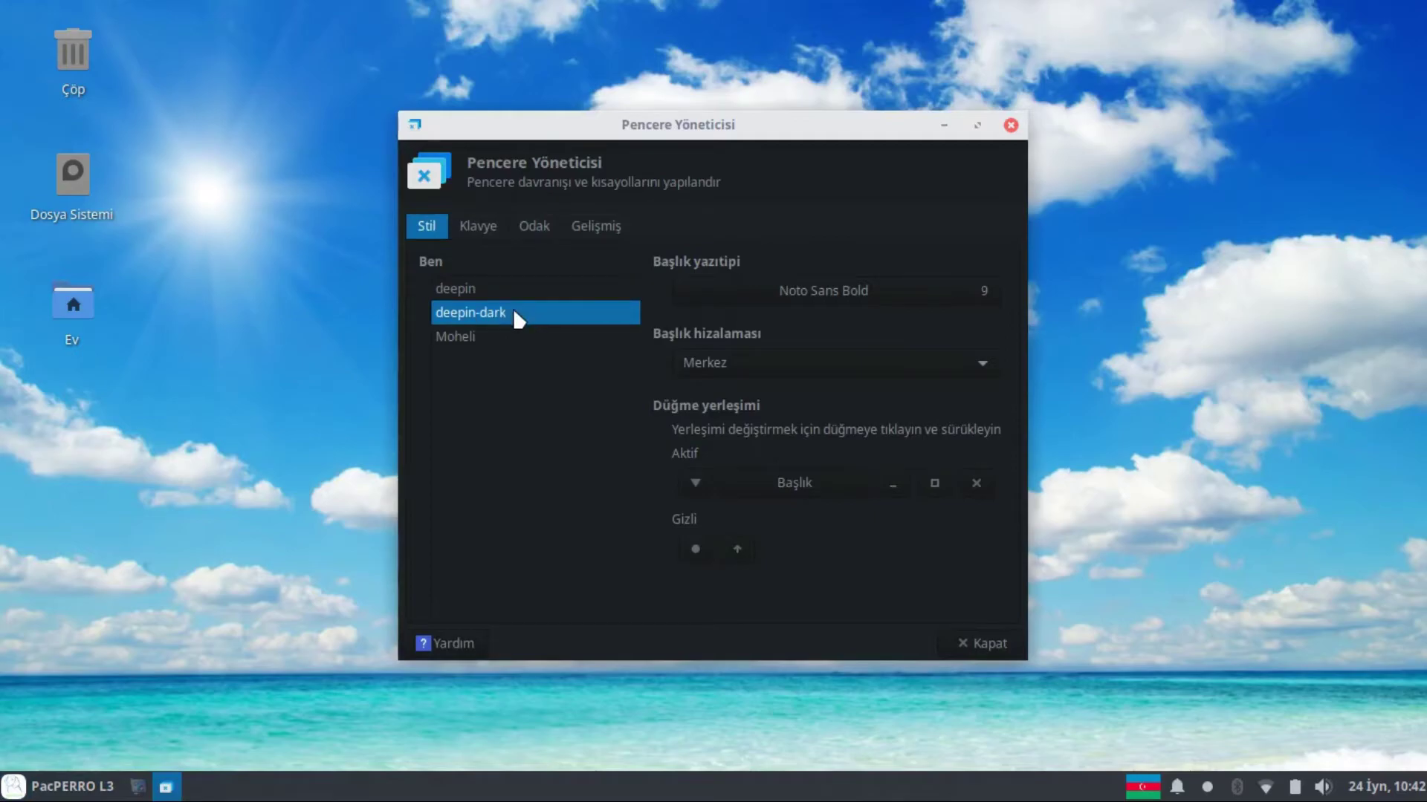
click(987, 644)
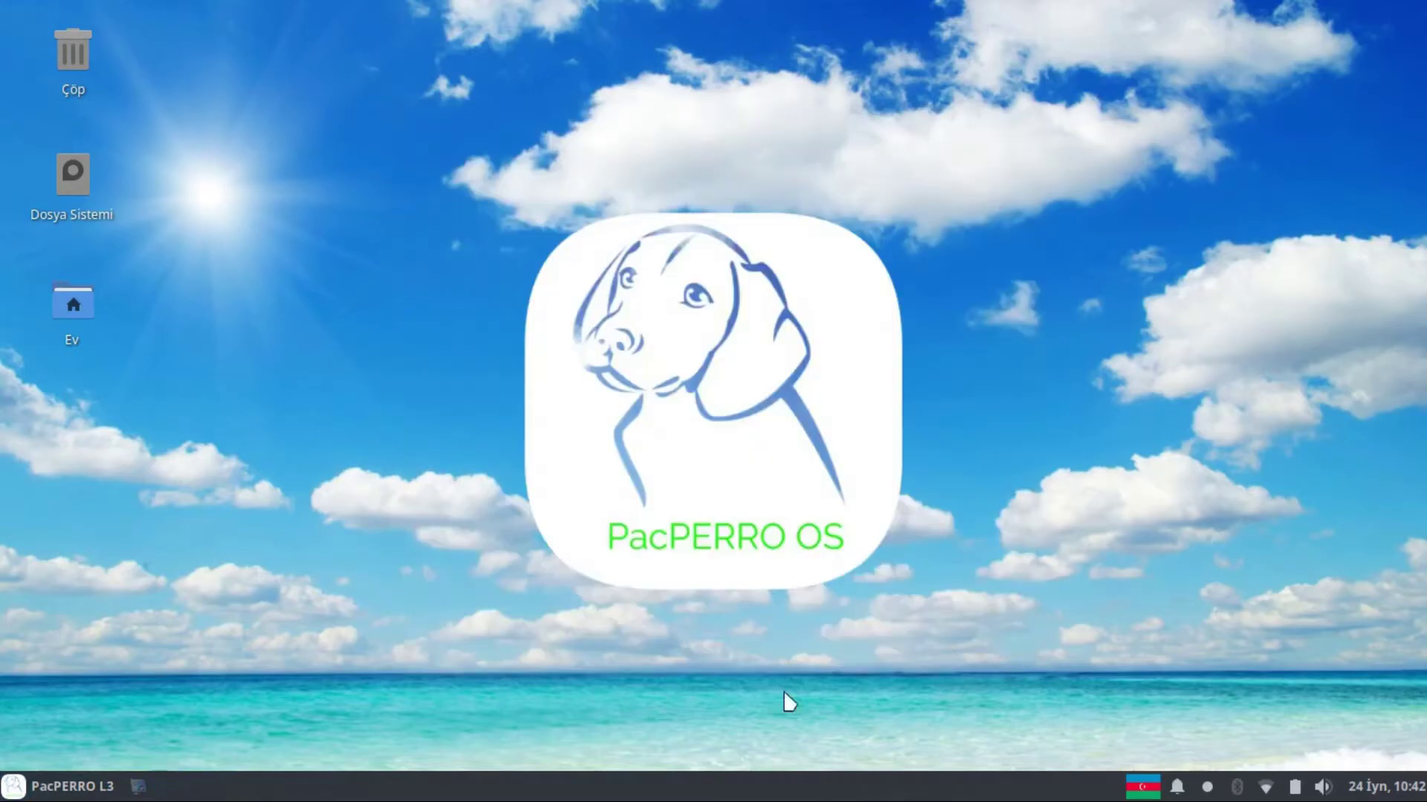
Step: Open the file manager, centre its window, look inside the İndirilenler folder, return to the home folder and close the window
key(super)
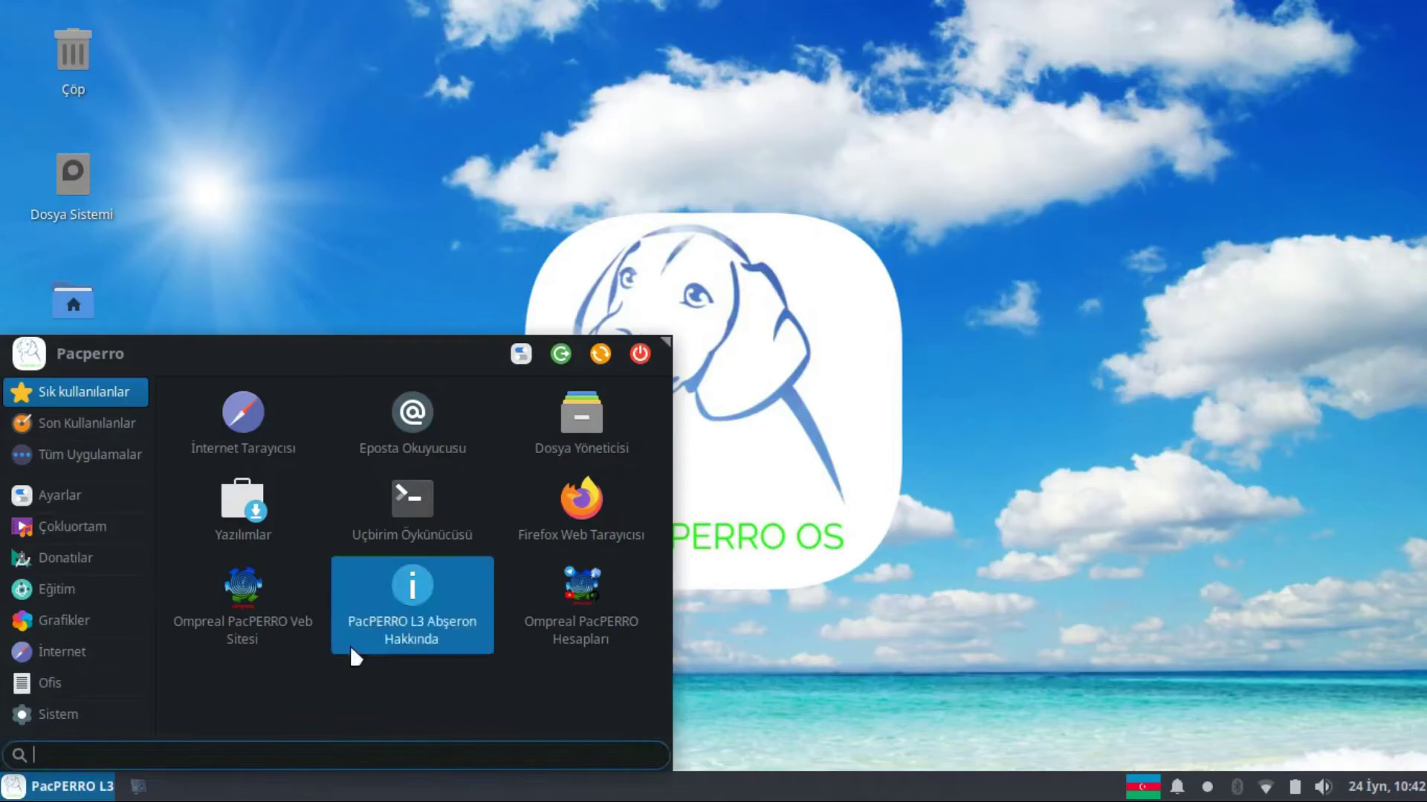
click(585, 420)
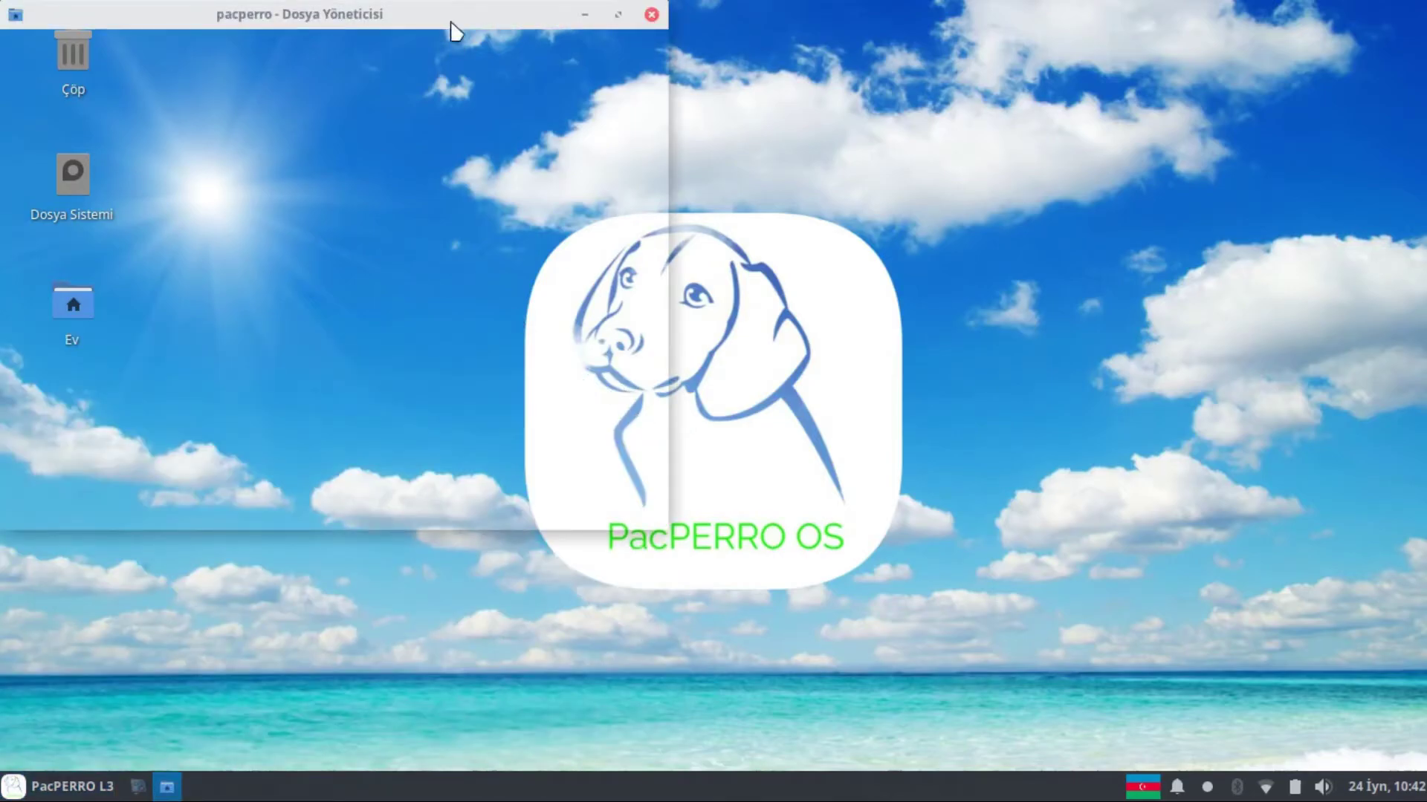
drag(455, 21, 775, 100)
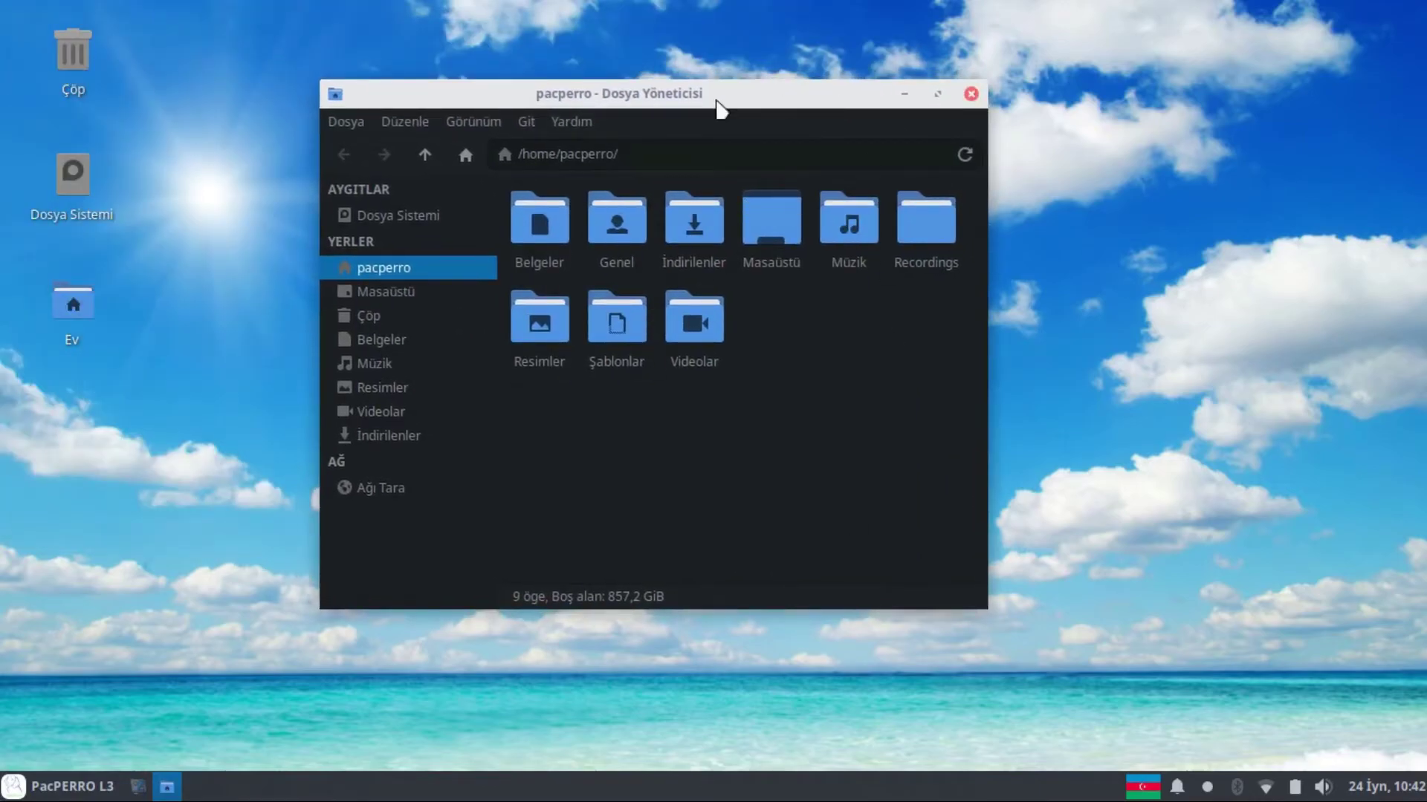
click(688, 214)
double_click(697, 197)
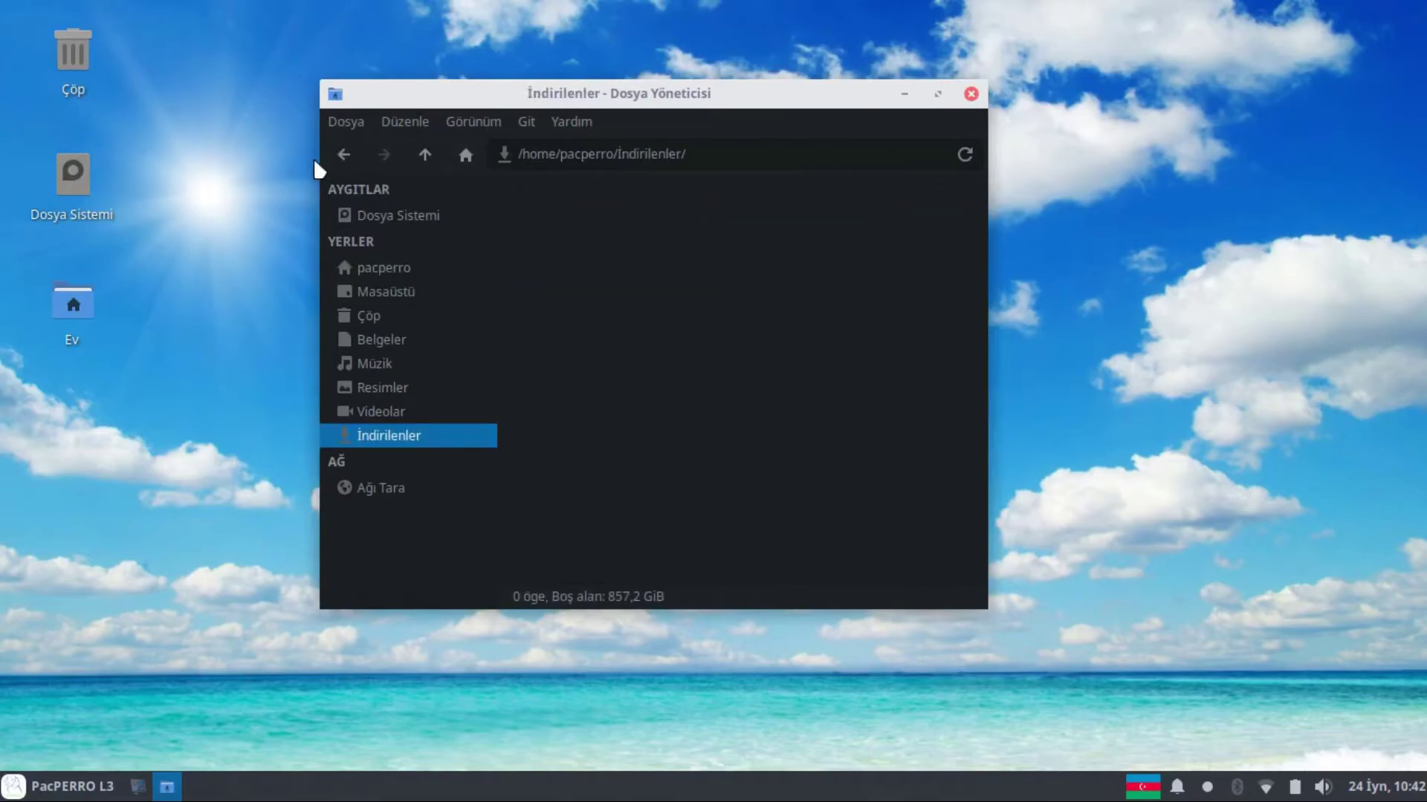
click(341, 155)
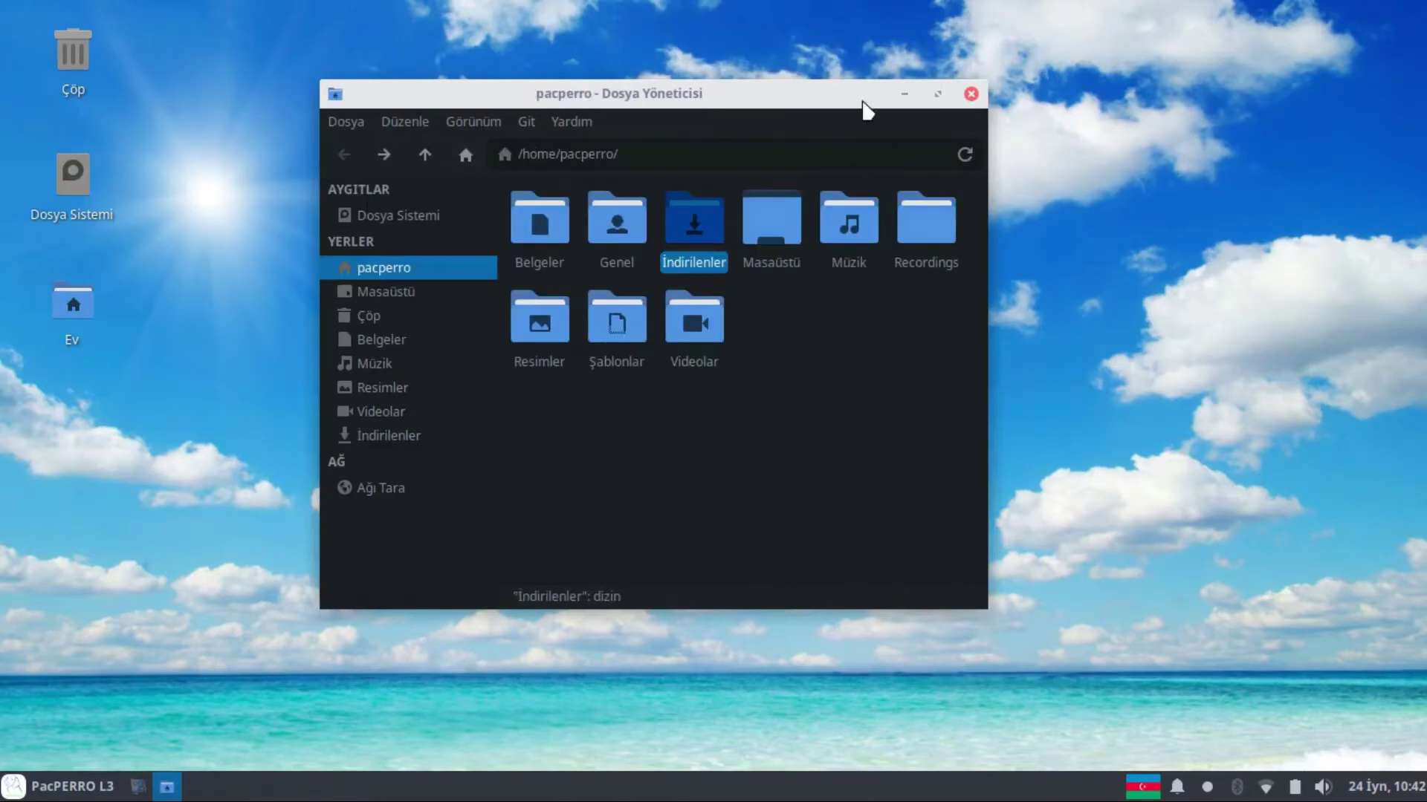
click(971, 93)
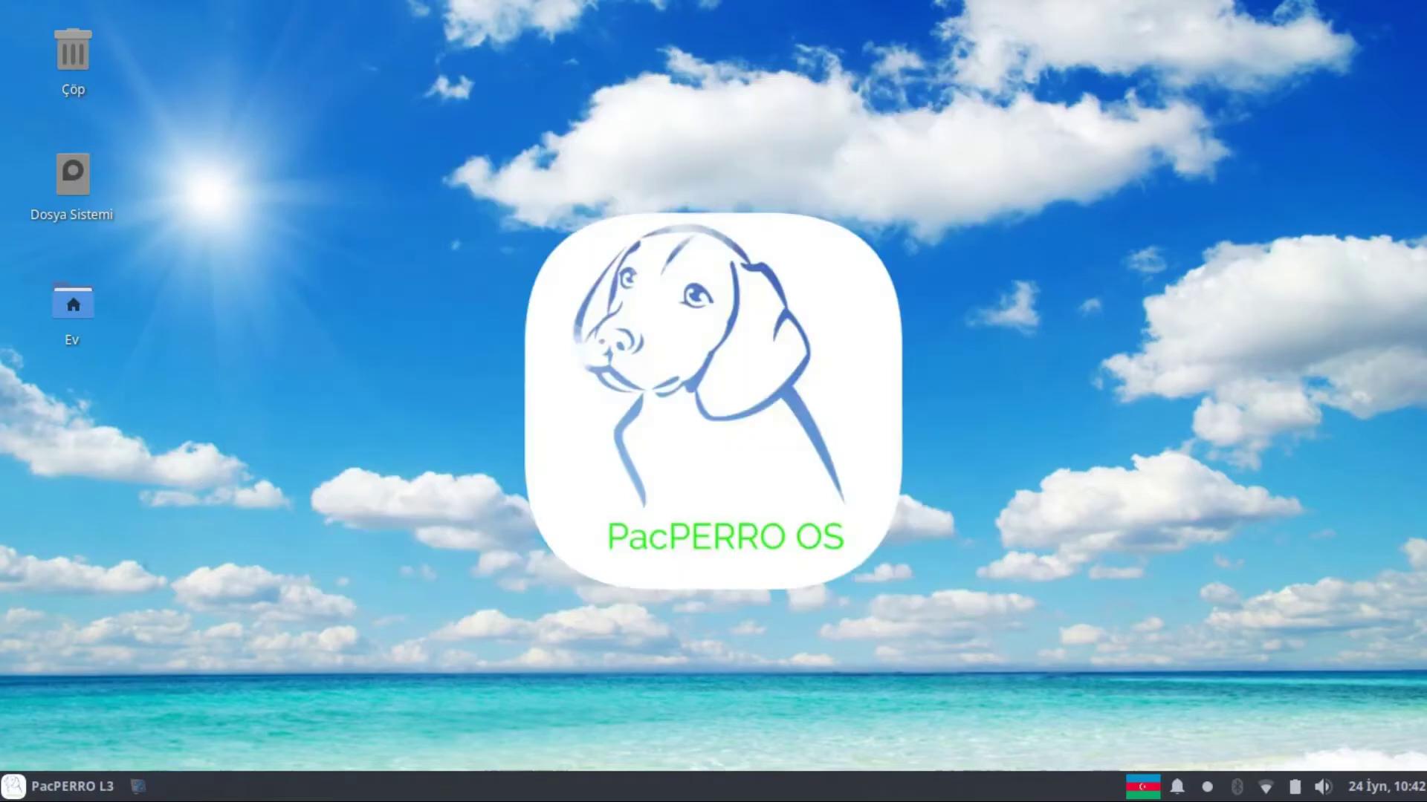
Step: Open Eposta Okuyucusu, look at the choices for the preferred mail application, and dismiss the dialog without selecting one
click(45, 786)
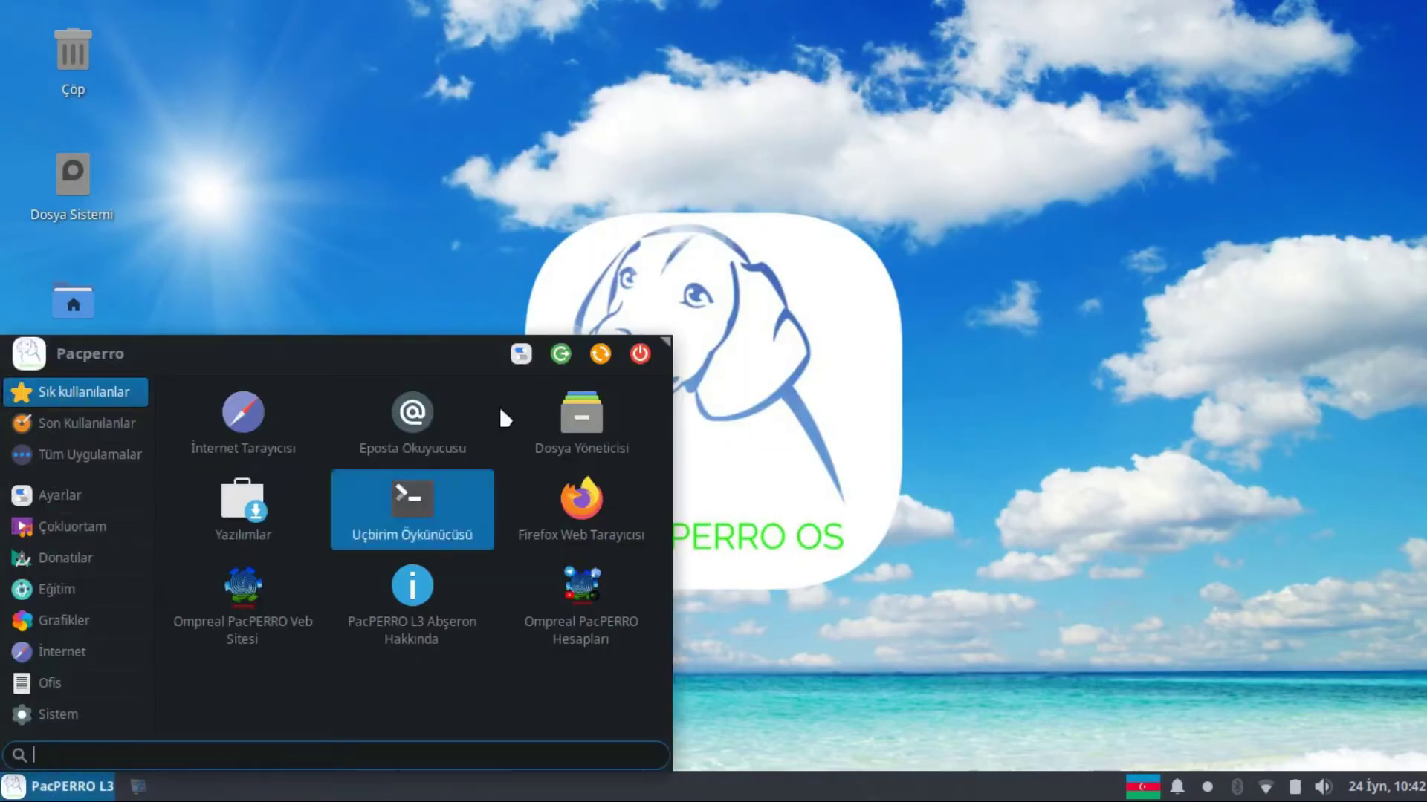
click(416, 417)
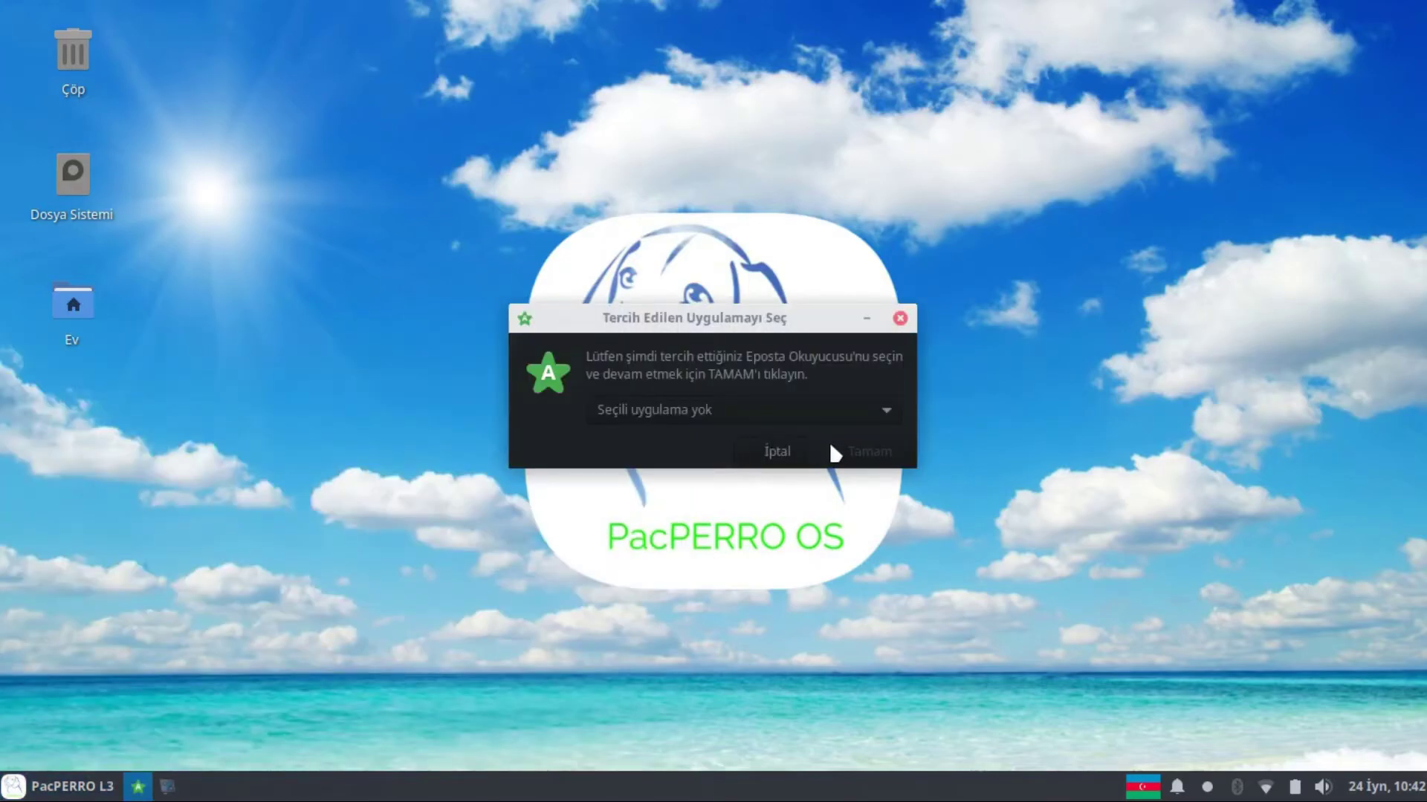
click(805, 410)
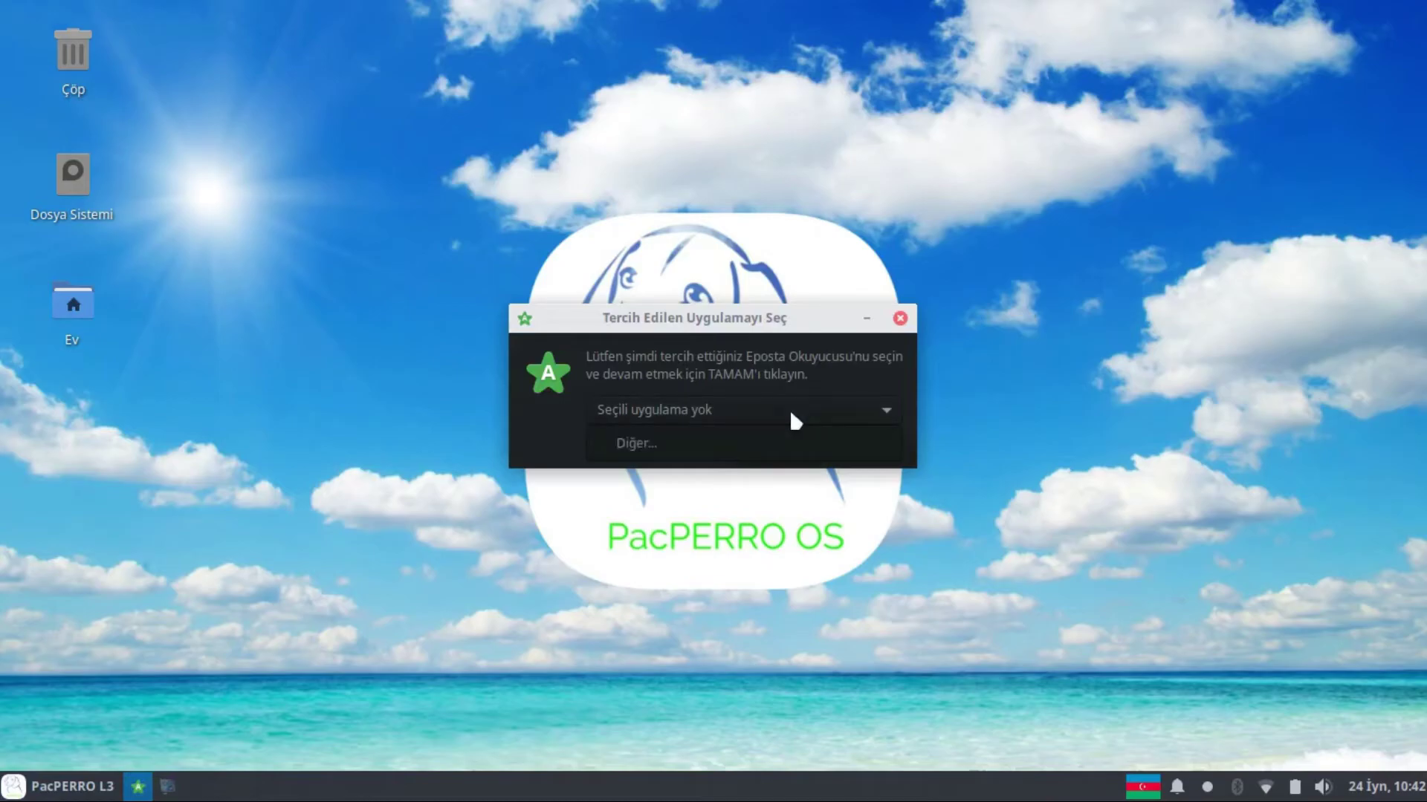
click(745, 440)
click(722, 466)
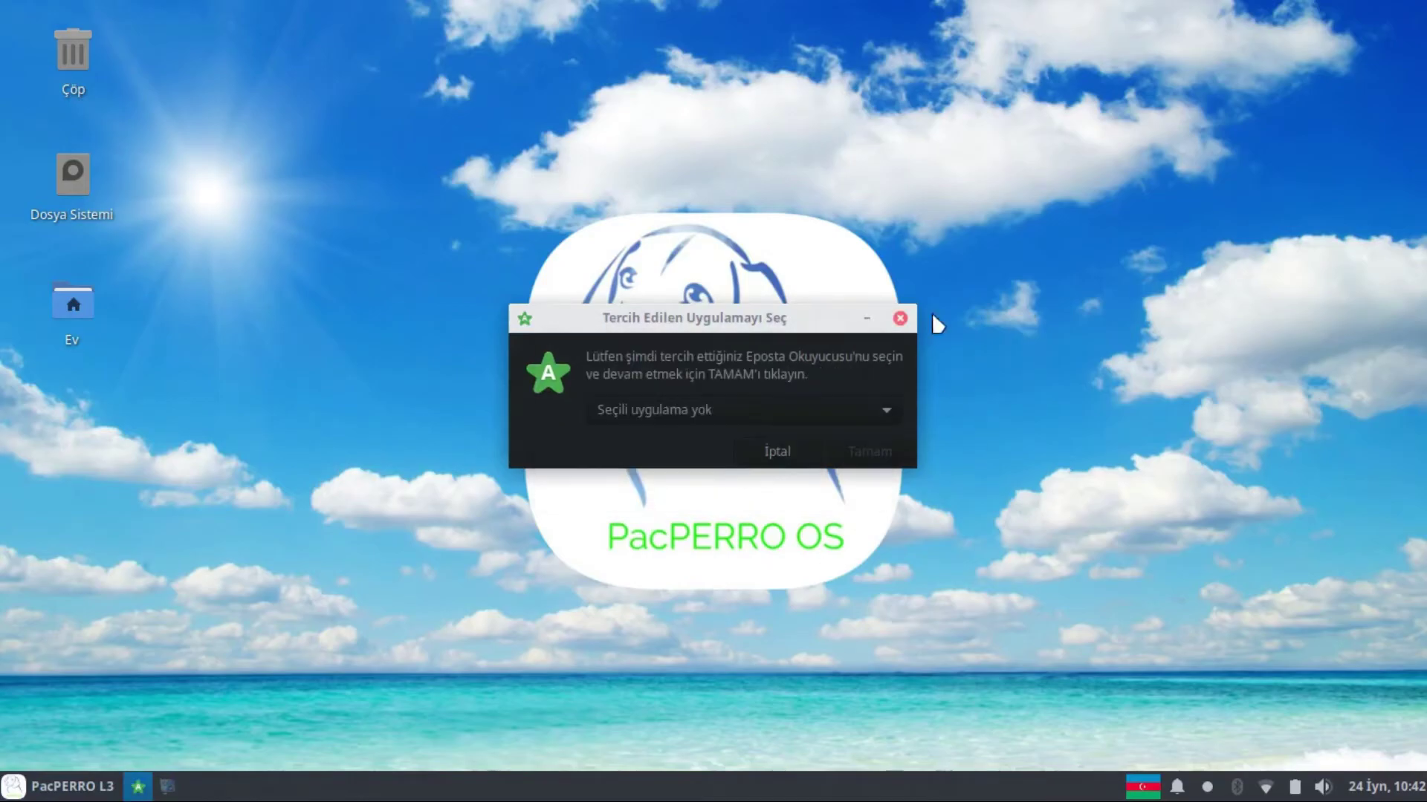
click(900, 319)
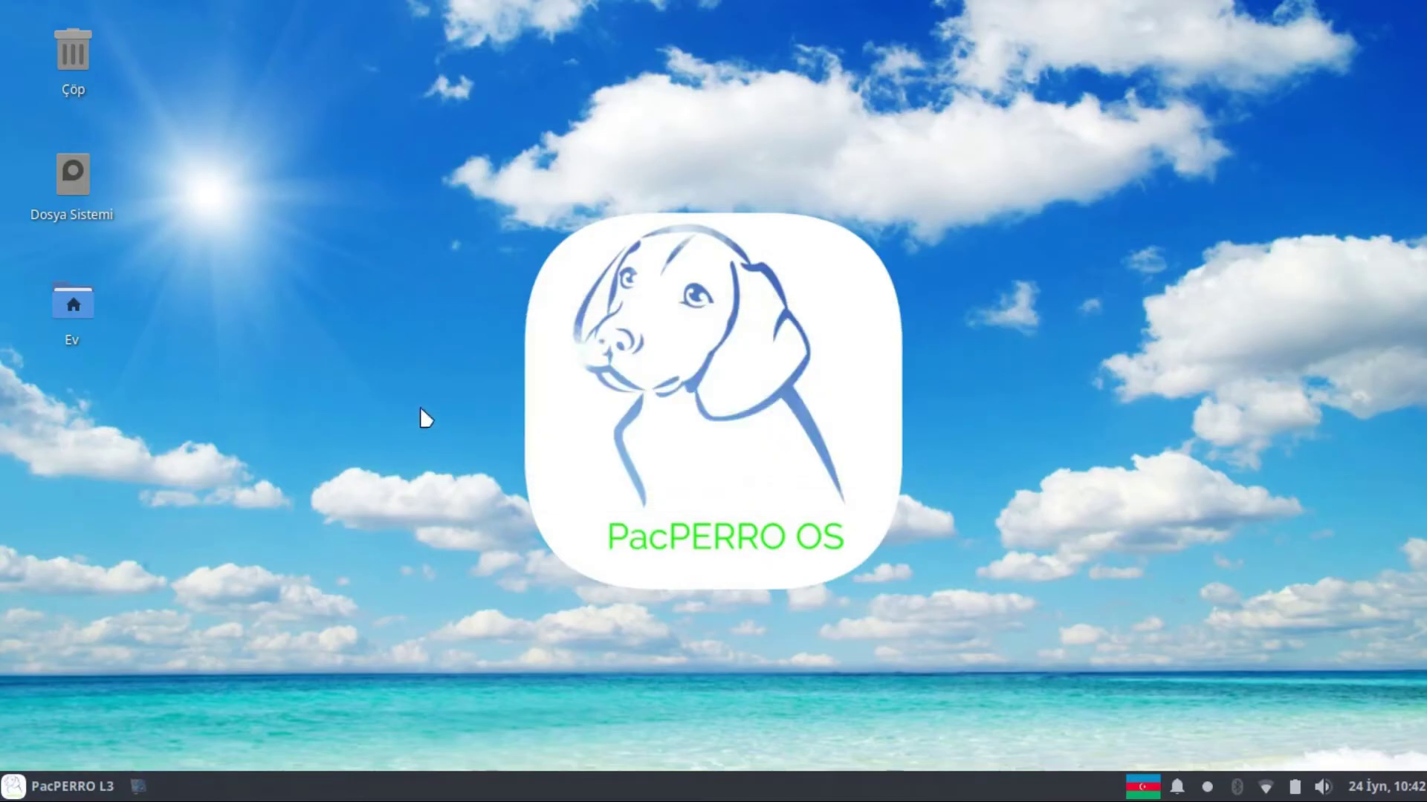
Step: In the desktop settings, hide the default Dosya sistemi icon, and place the Ev icon directly beneath Çöp on the desktop
right_click(663, 274)
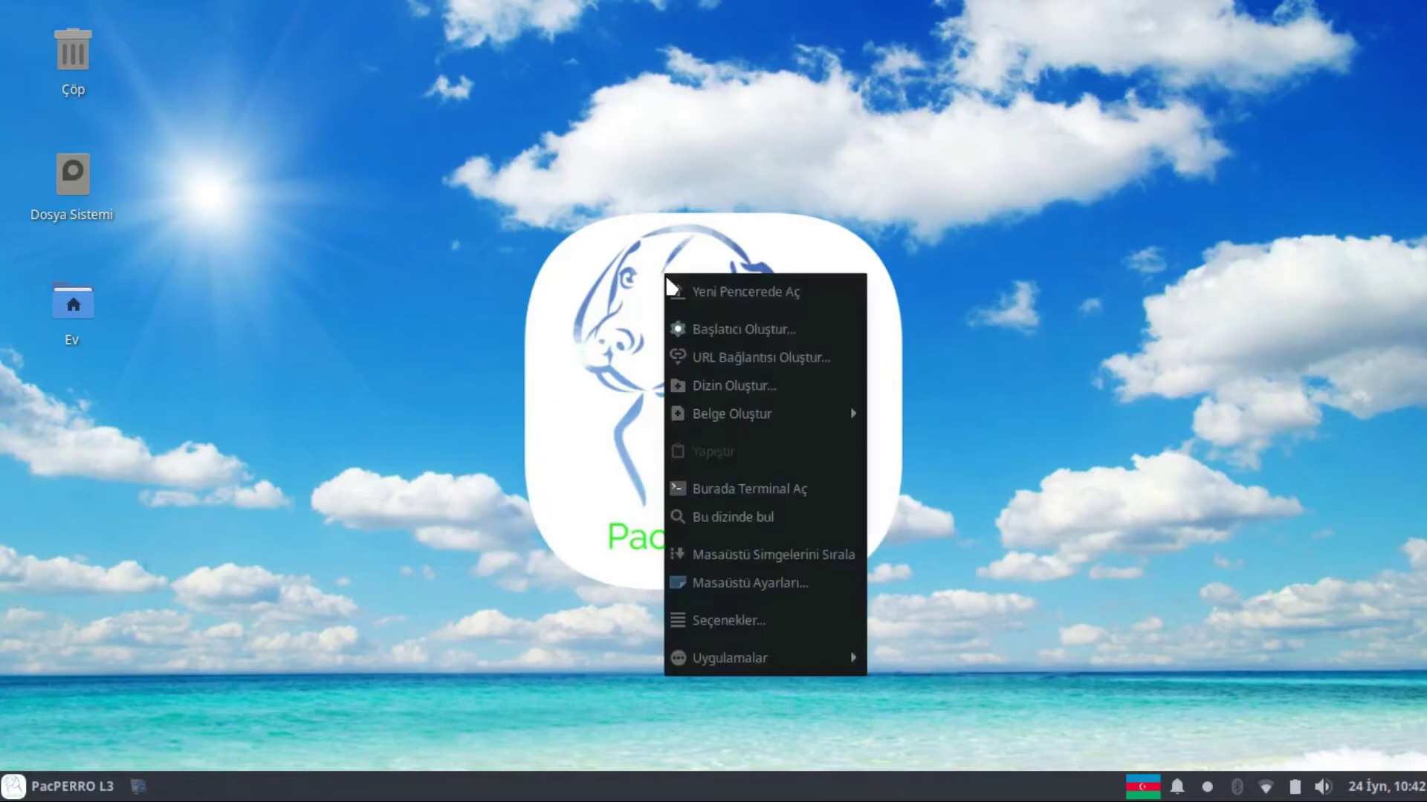
click(810, 583)
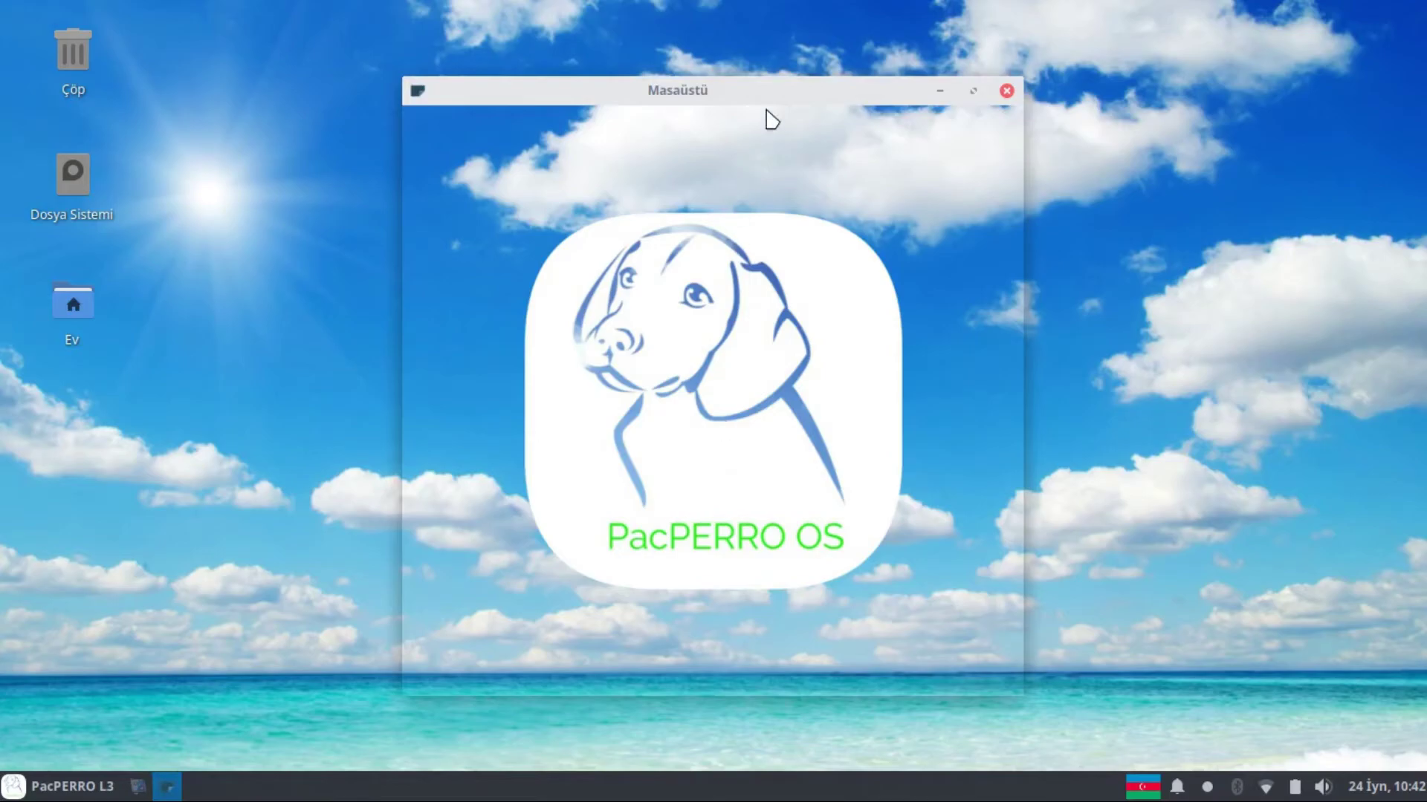
drag(786, 87, 949, 111)
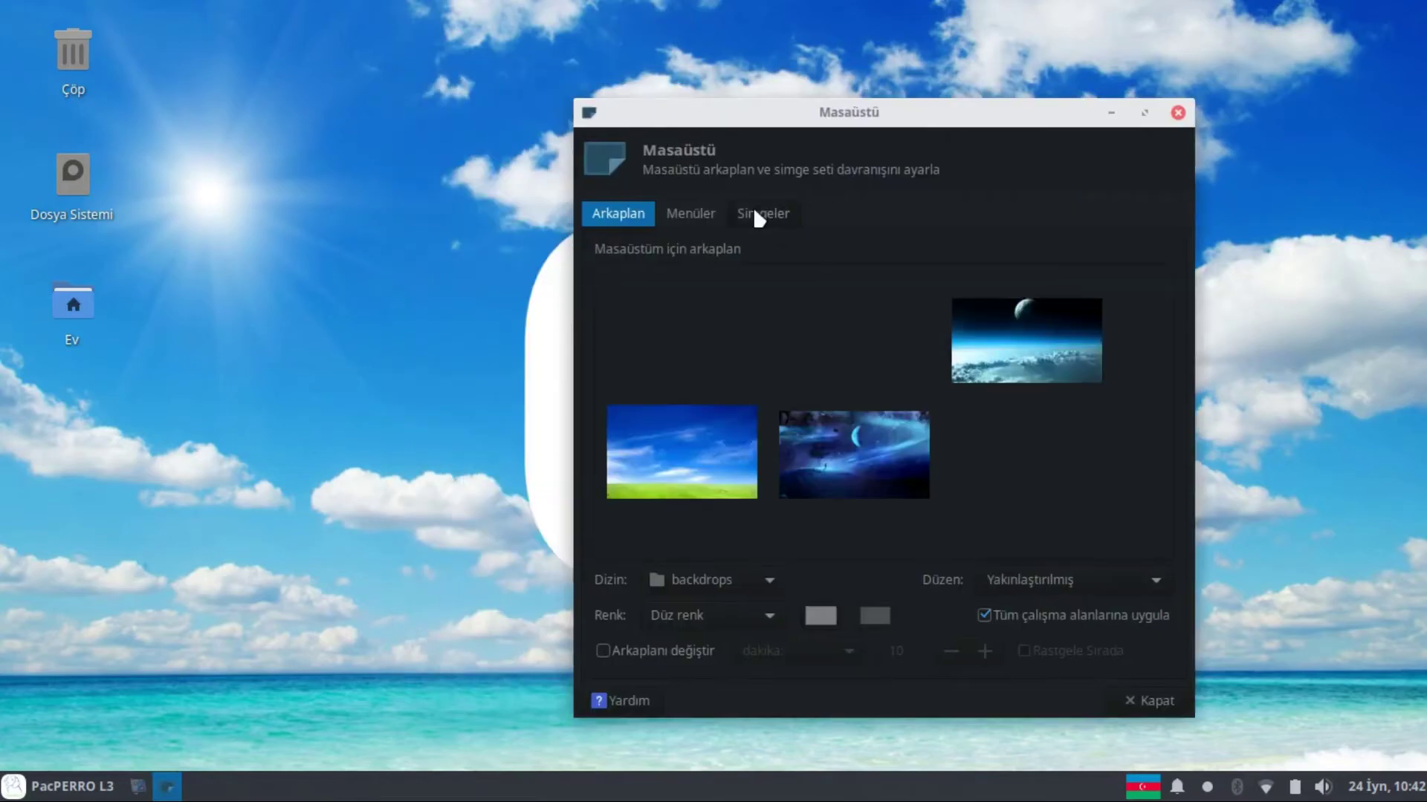
click(789, 217)
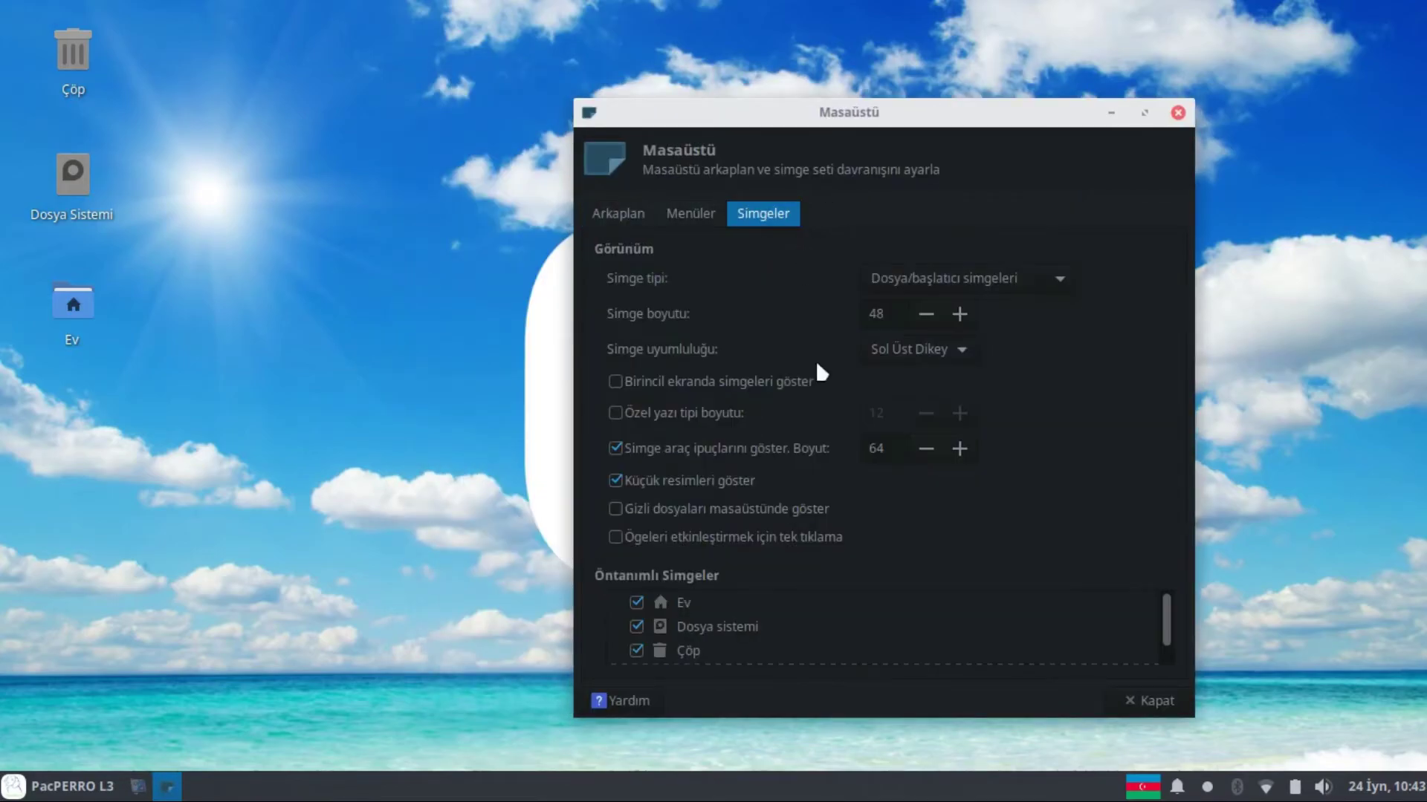
click(637, 627)
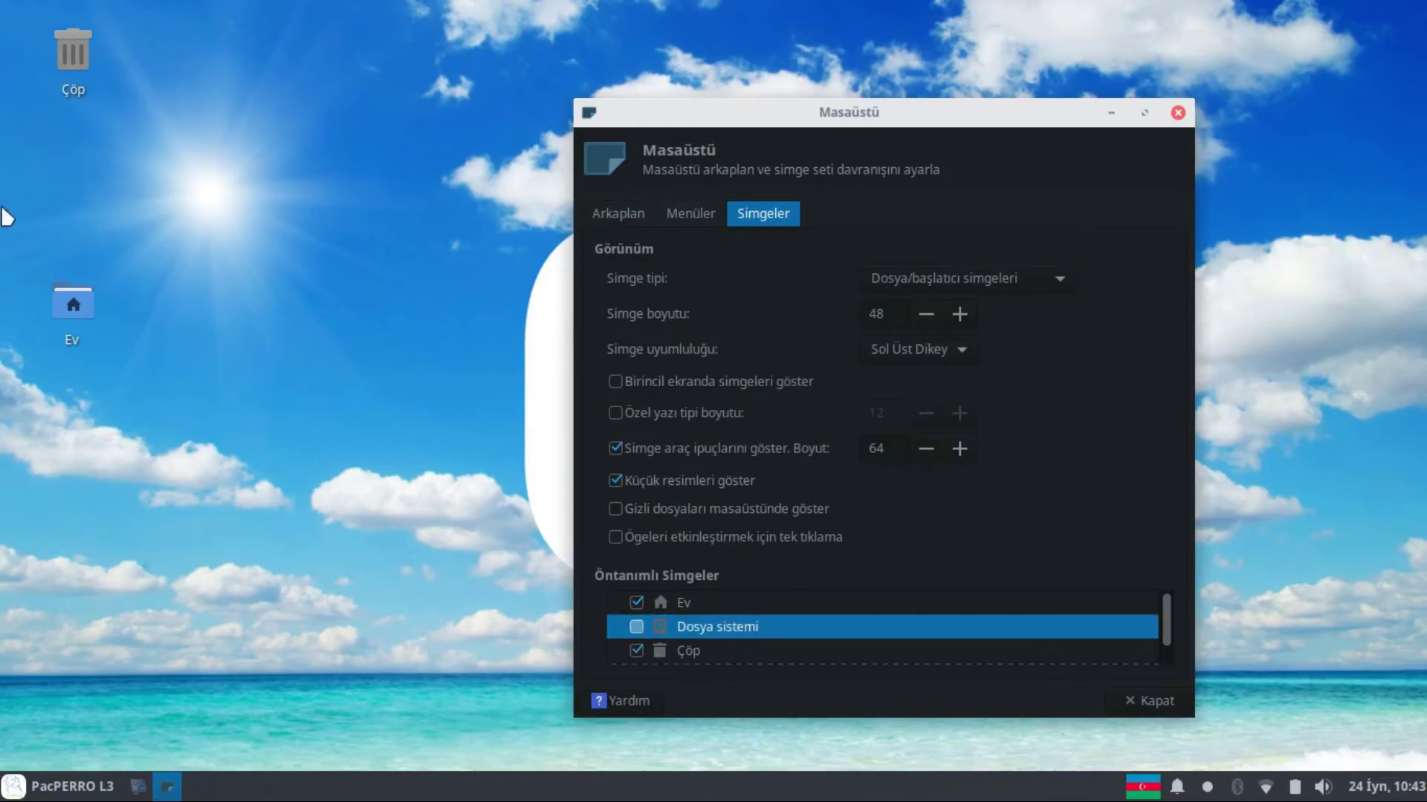
drag(71, 301, 83, 194)
click(838, 569)
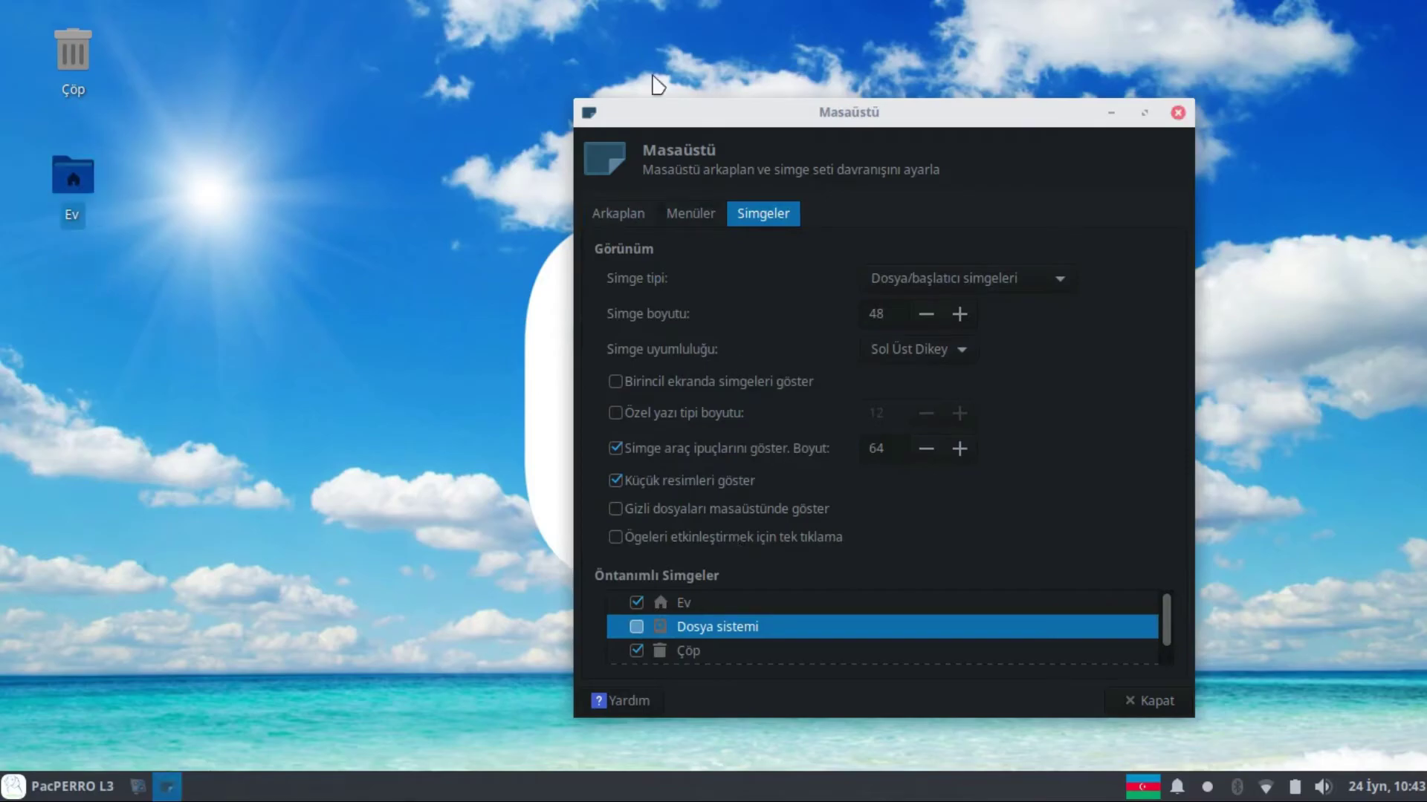
Step: Shift the desktop settings window aside, set the stone tower picture as the background, and view it on the uncovered desktop
click(640, 214)
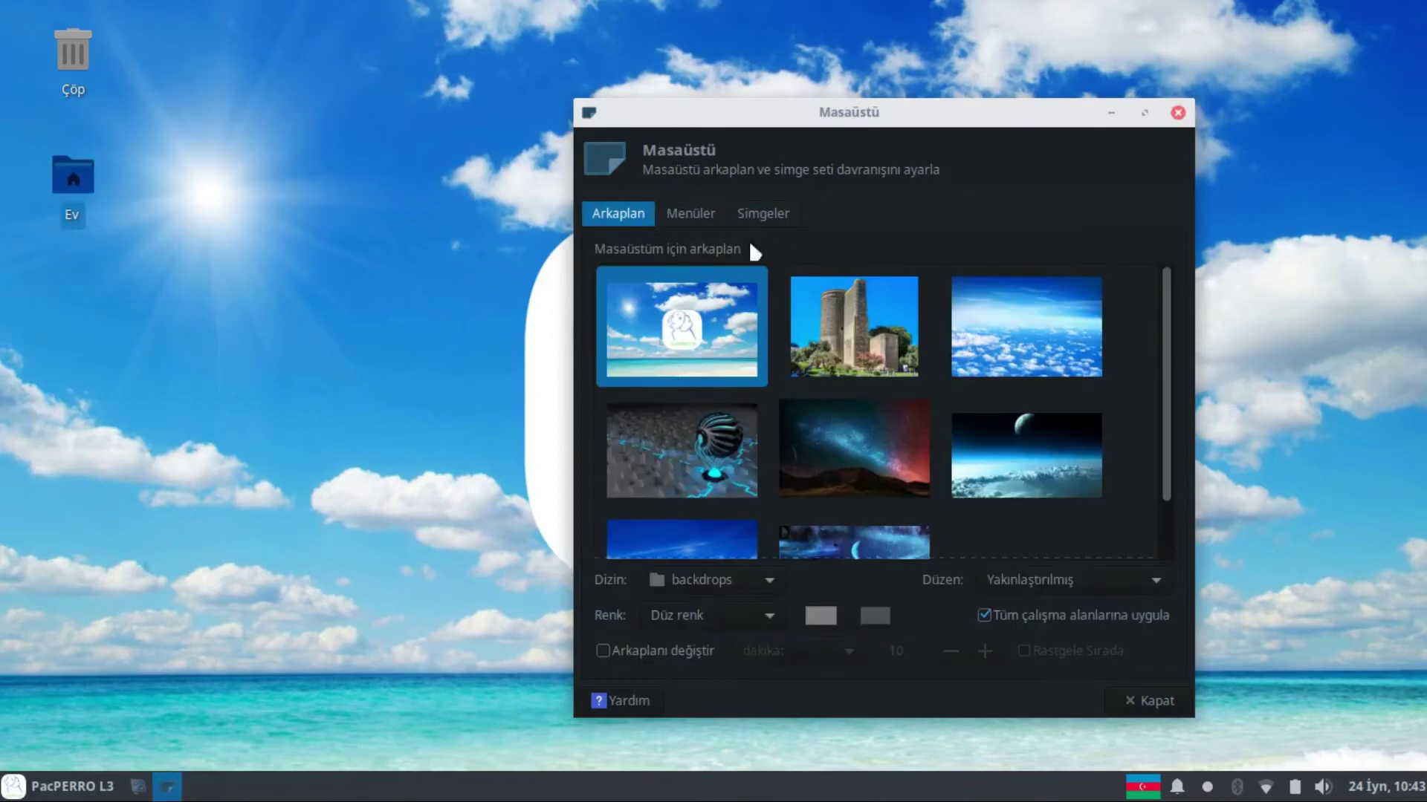
drag(895, 114, 1232, 126)
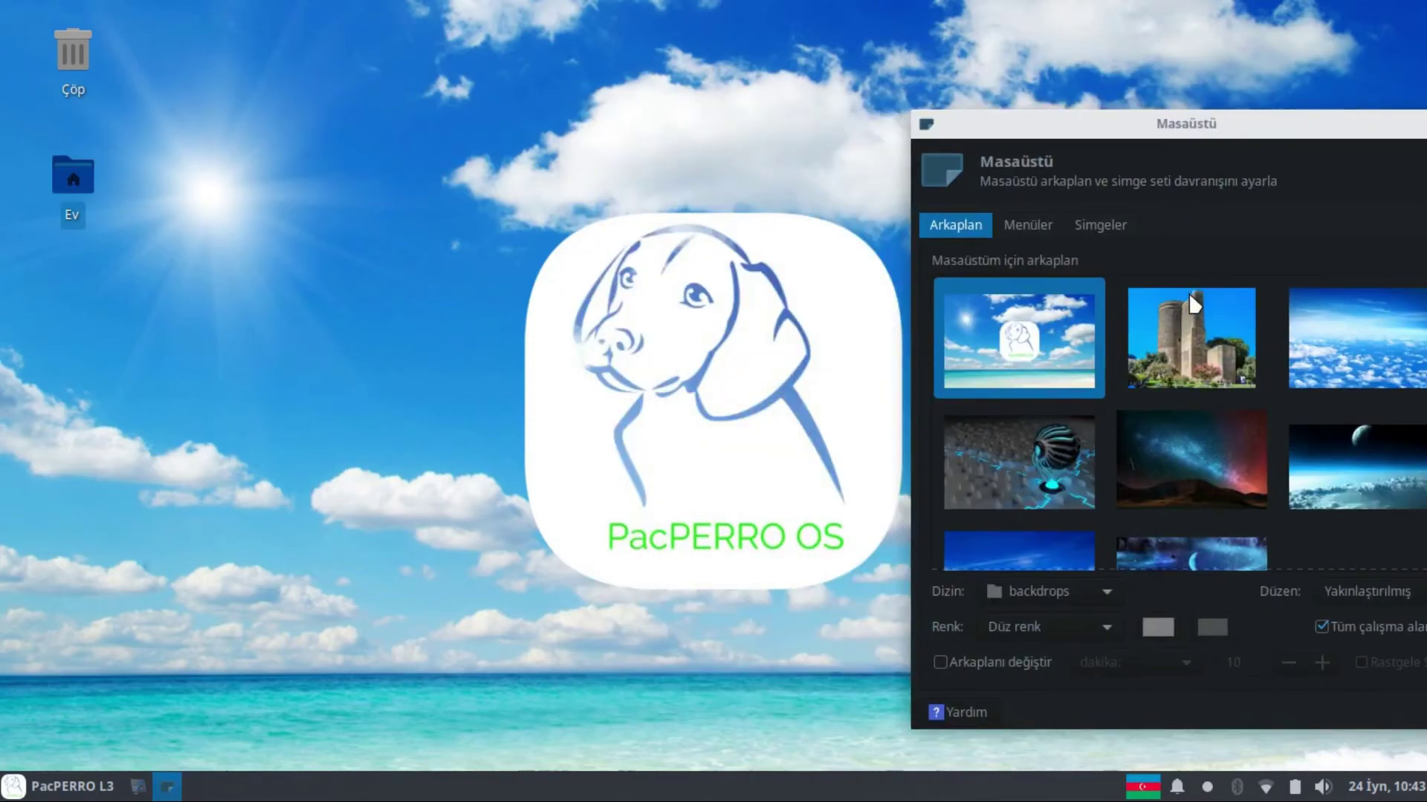
drag(1164, 126, 1077, 140)
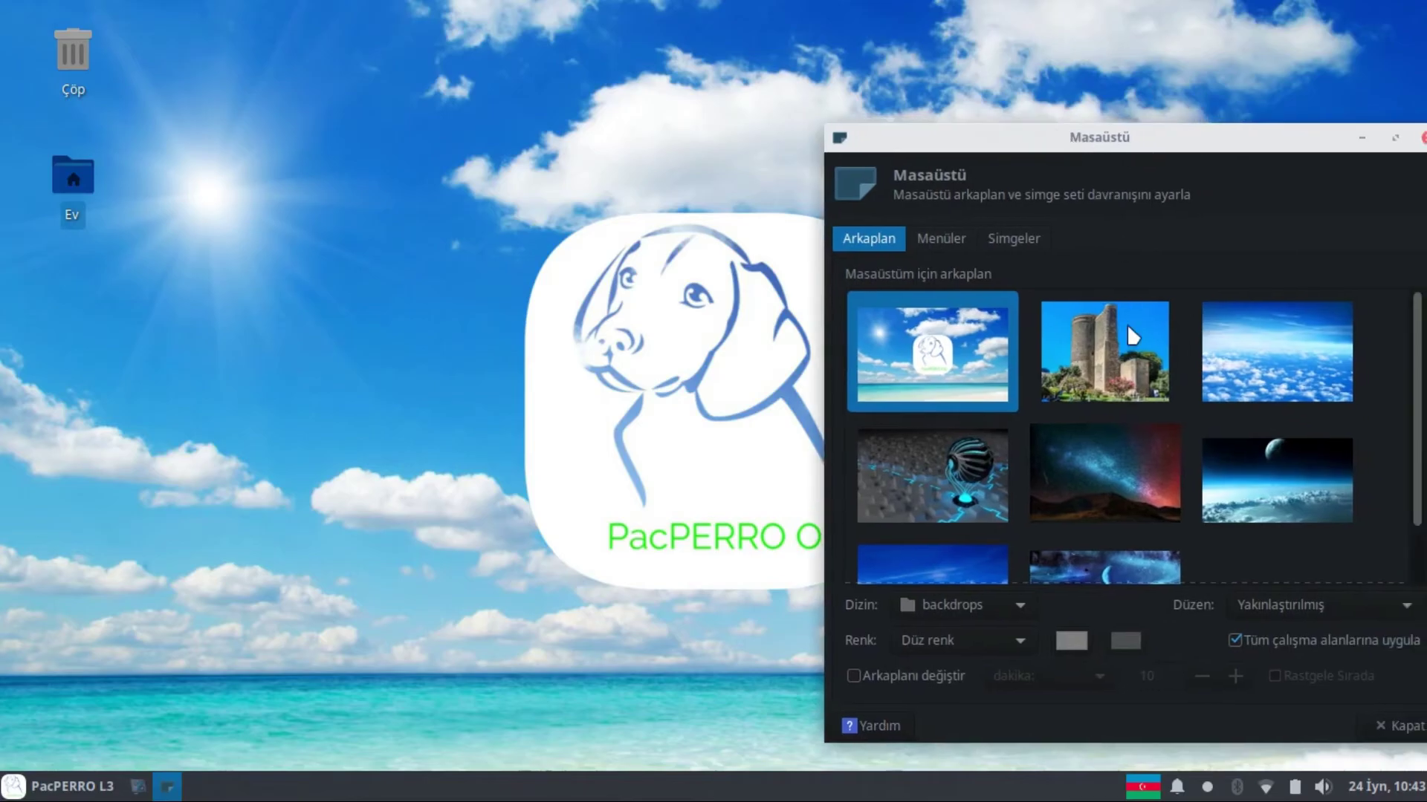
click(1132, 336)
click(1360, 143)
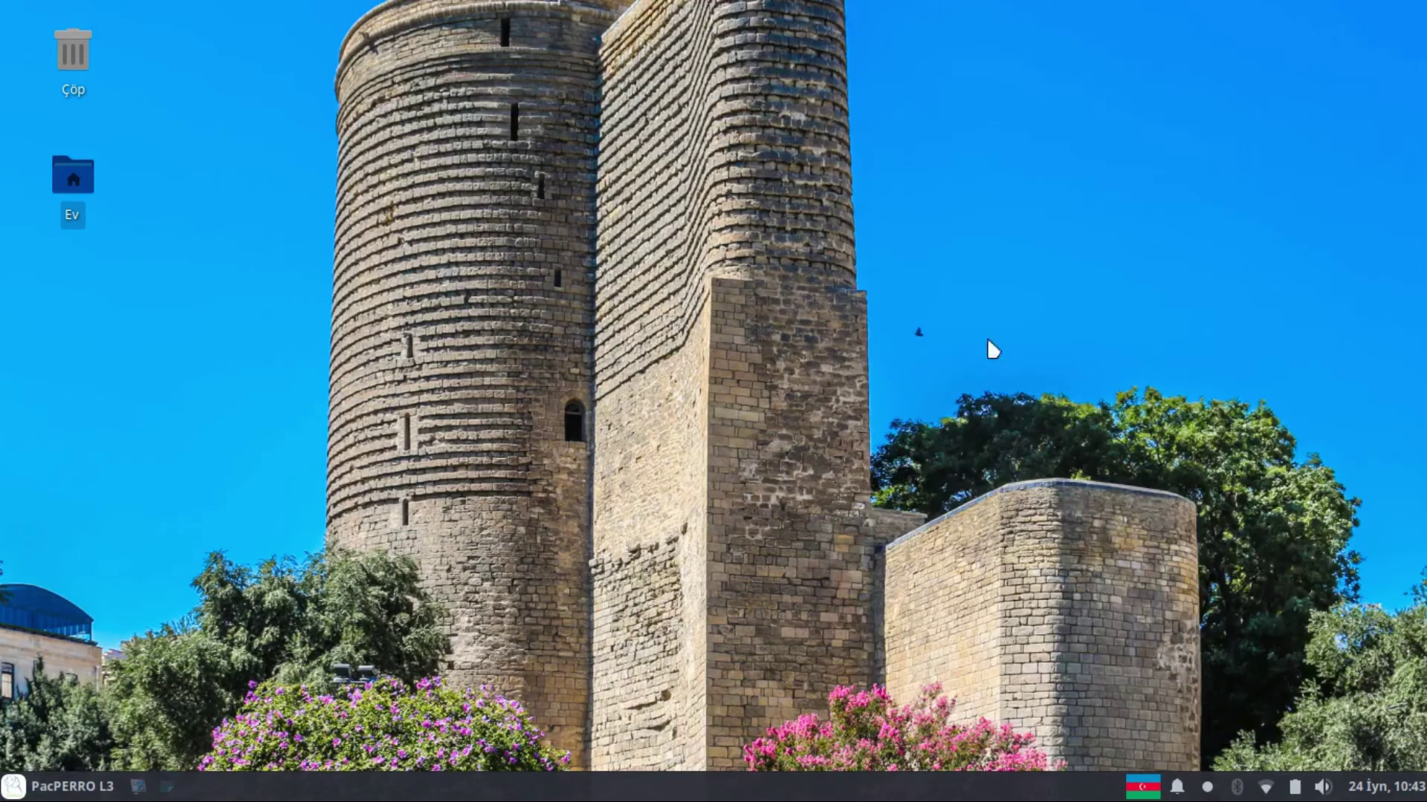
Step: Set the background to the green meadow with blue sky and view it briefly without the settings window
click(165, 794)
scroll(1159, 500, down, 2)
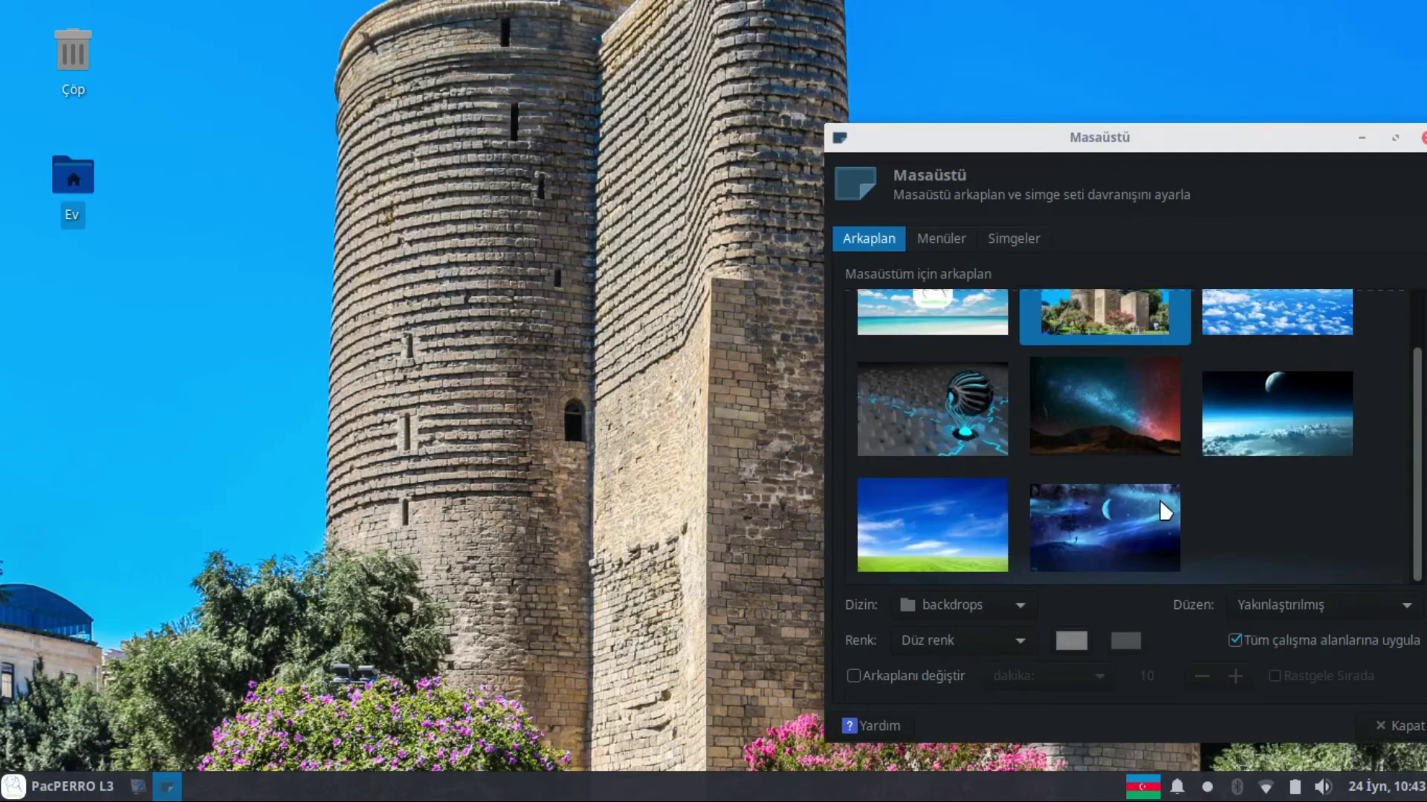
click(899, 515)
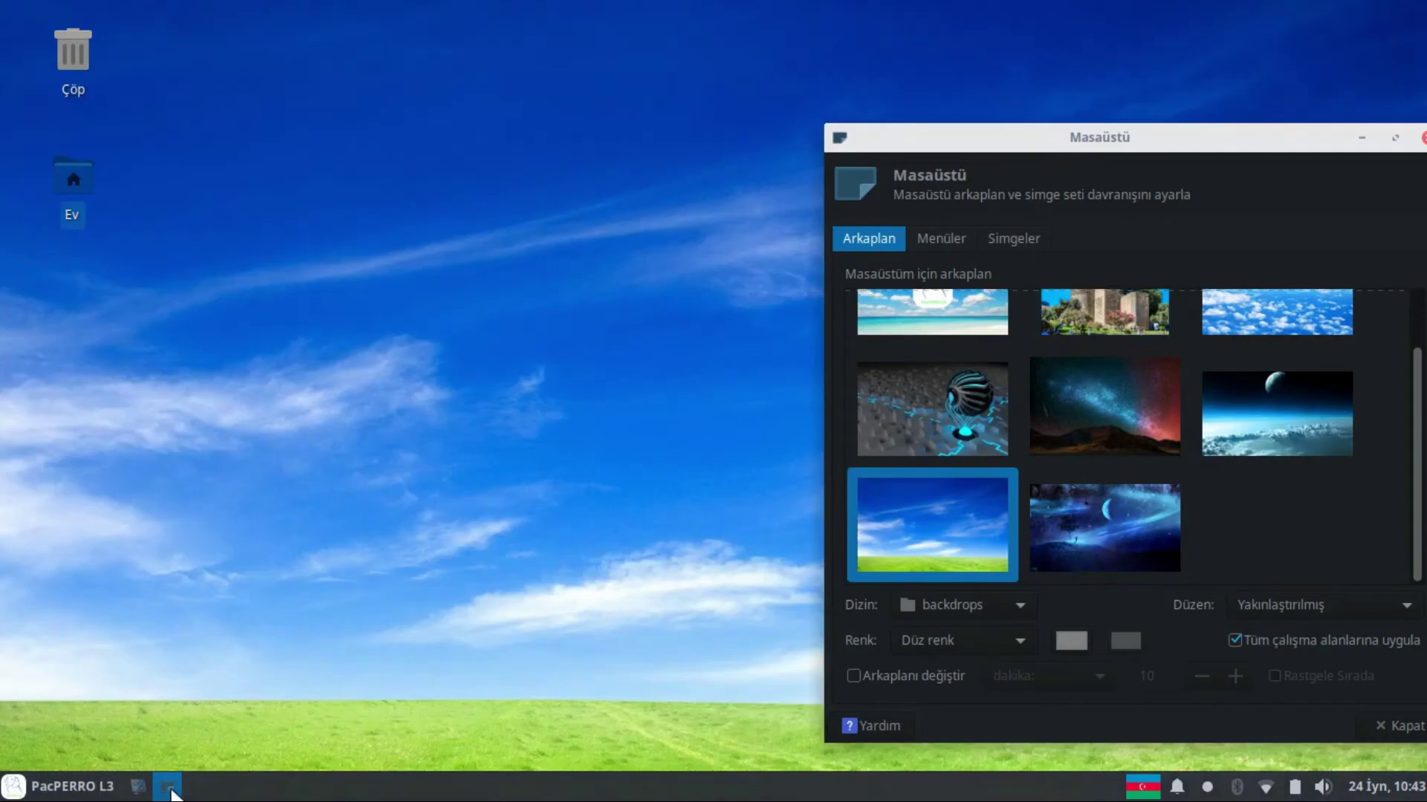
click(168, 788)
click(167, 788)
Step: Set the background to the grey blocks with the glowing blue sphere and view it on the uncovered desktop
scroll(1076, 471, up, 2)
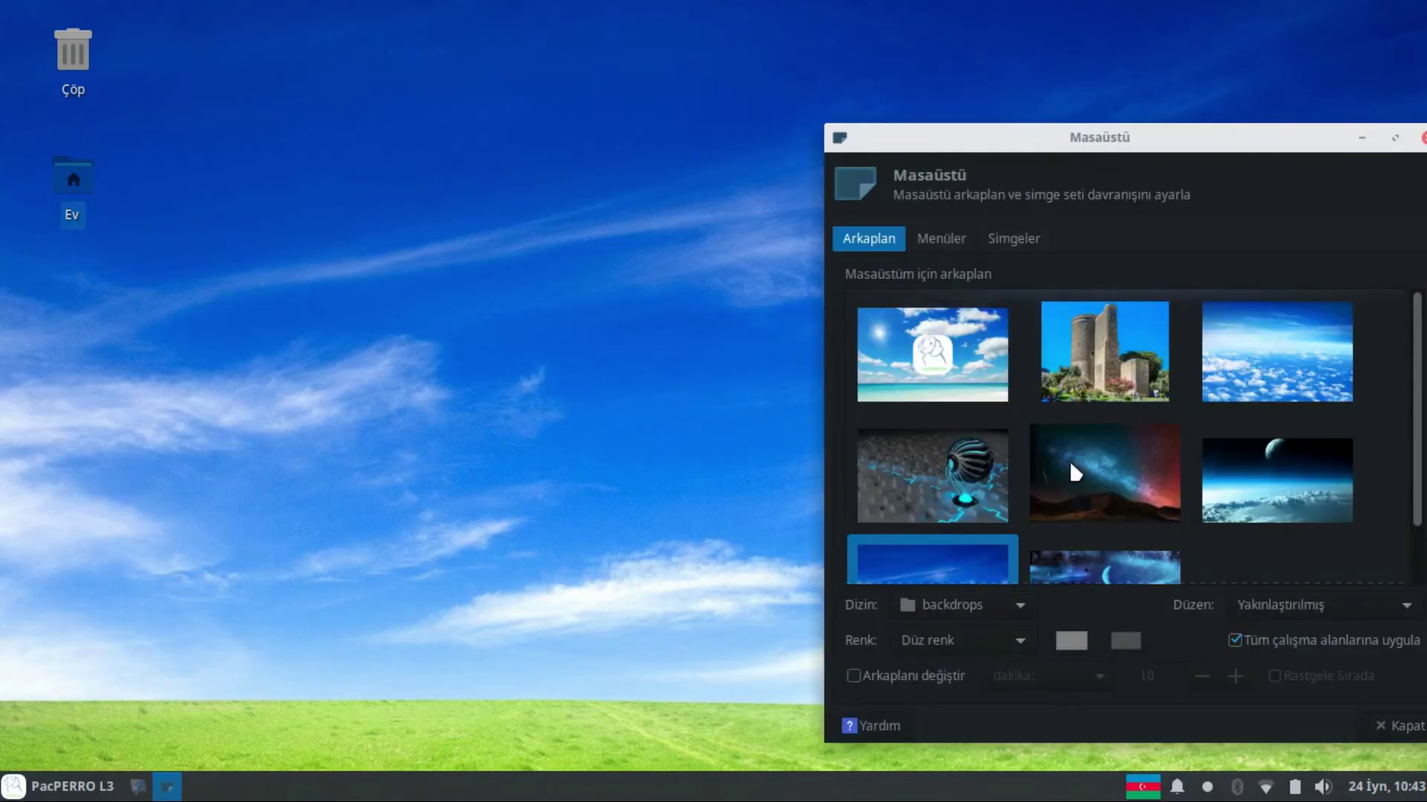
click(937, 499)
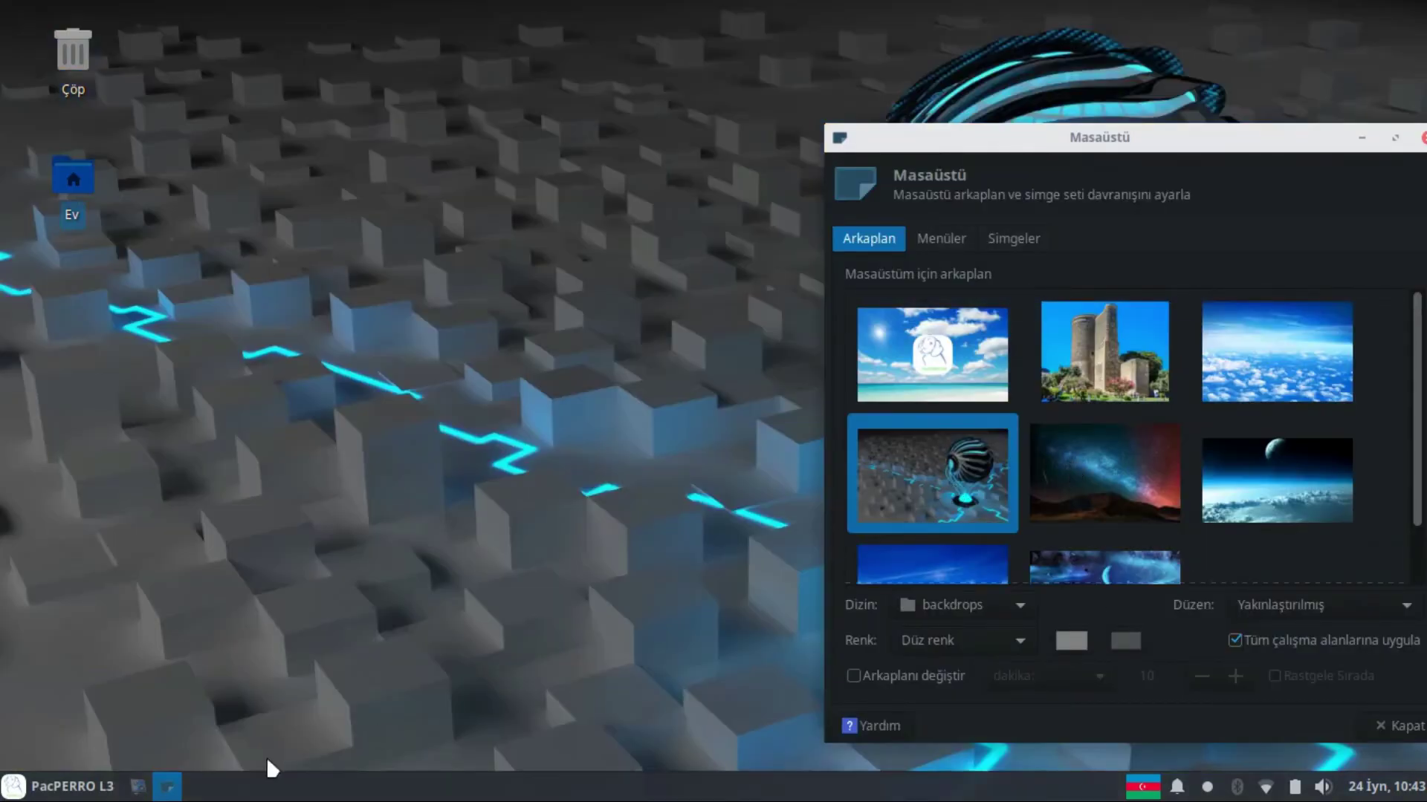
click(174, 791)
click(174, 792)
Step: Set the background to the blue night scene with the kite and crescent moon, and view it uncovered
scroll(1228, 457, down, 2)
click(1094, 516)
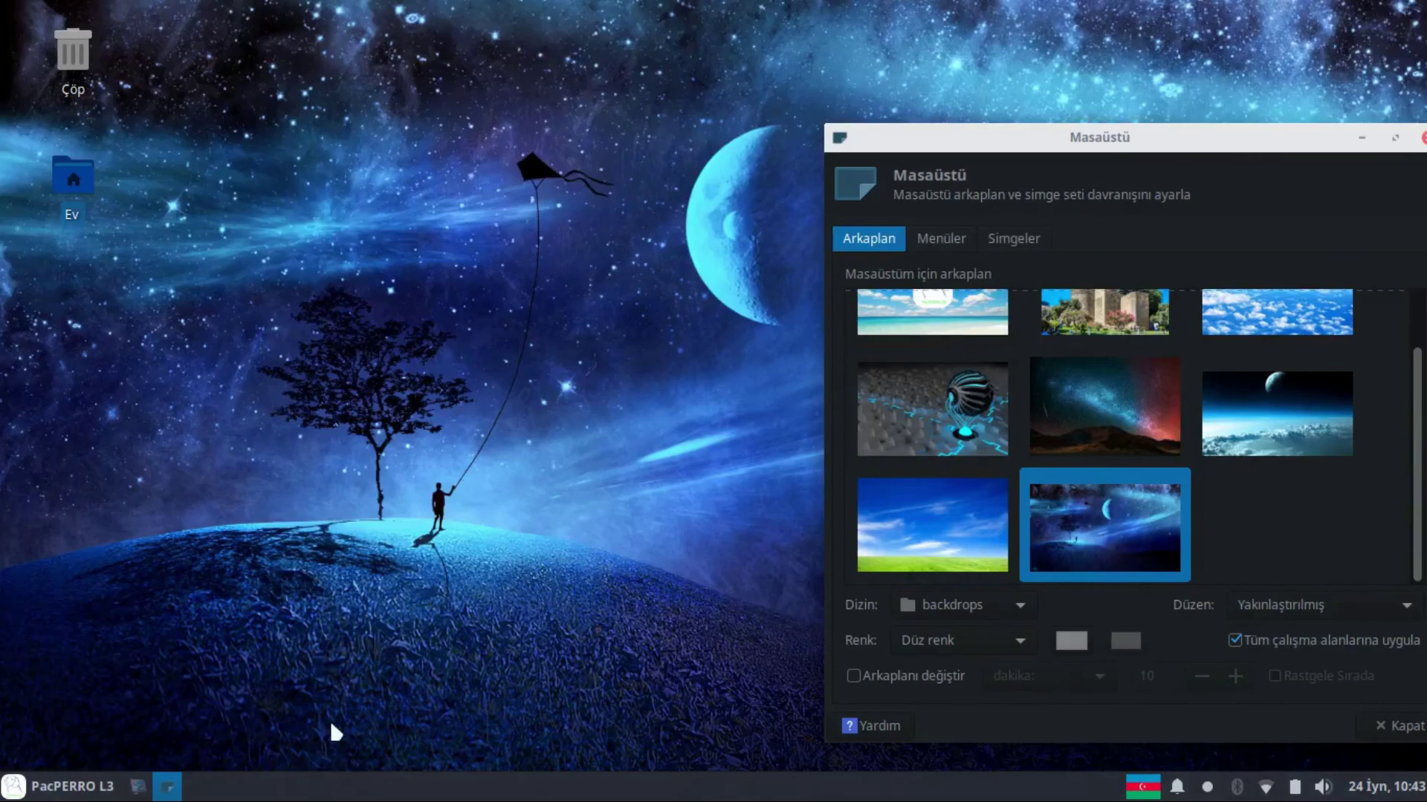
click(169, 792)
click(170, 792)
Step: Set the background to the Milky Way over dark hills, view it uncovered, and bring the desktop settings back
click(1156, 415)
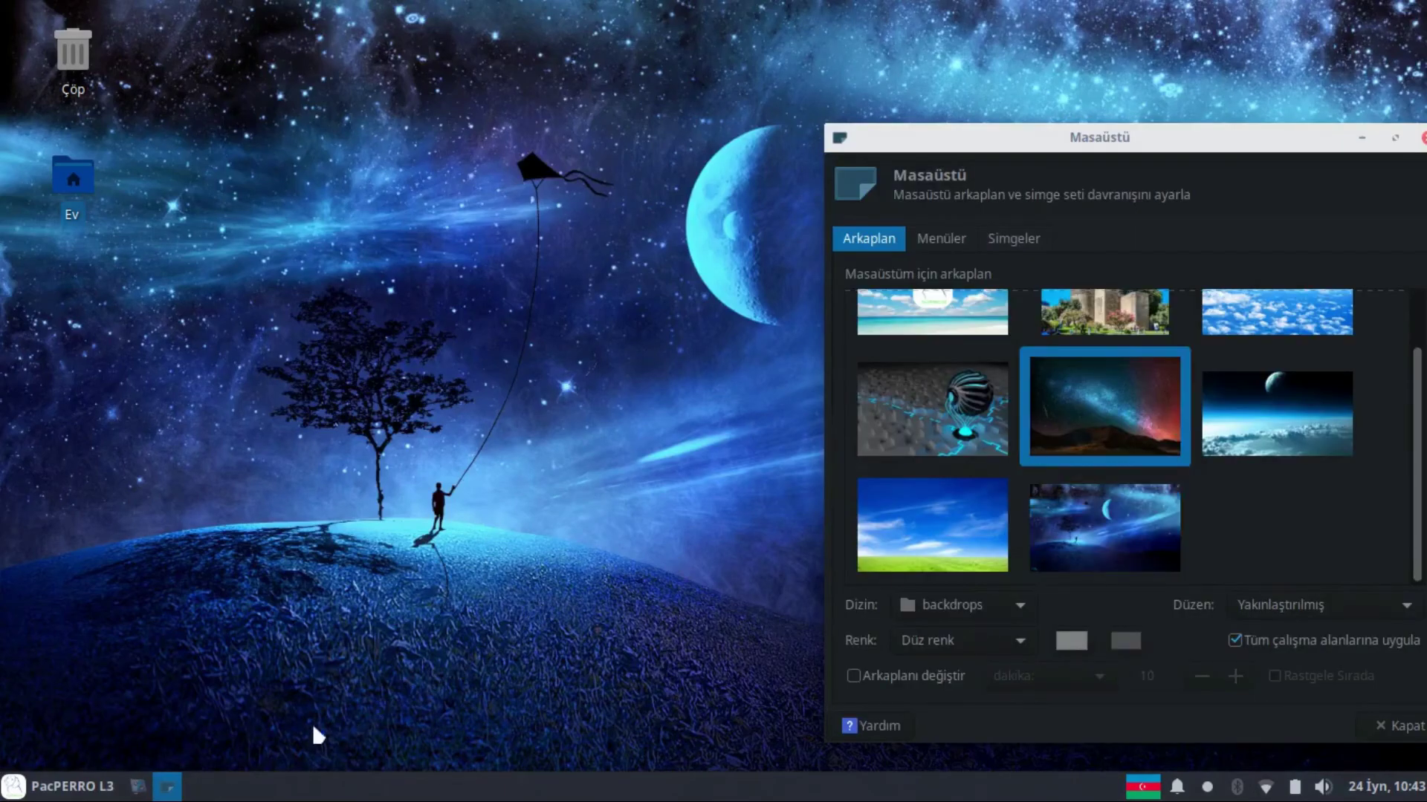
click(171, 789)
click(171, 789)
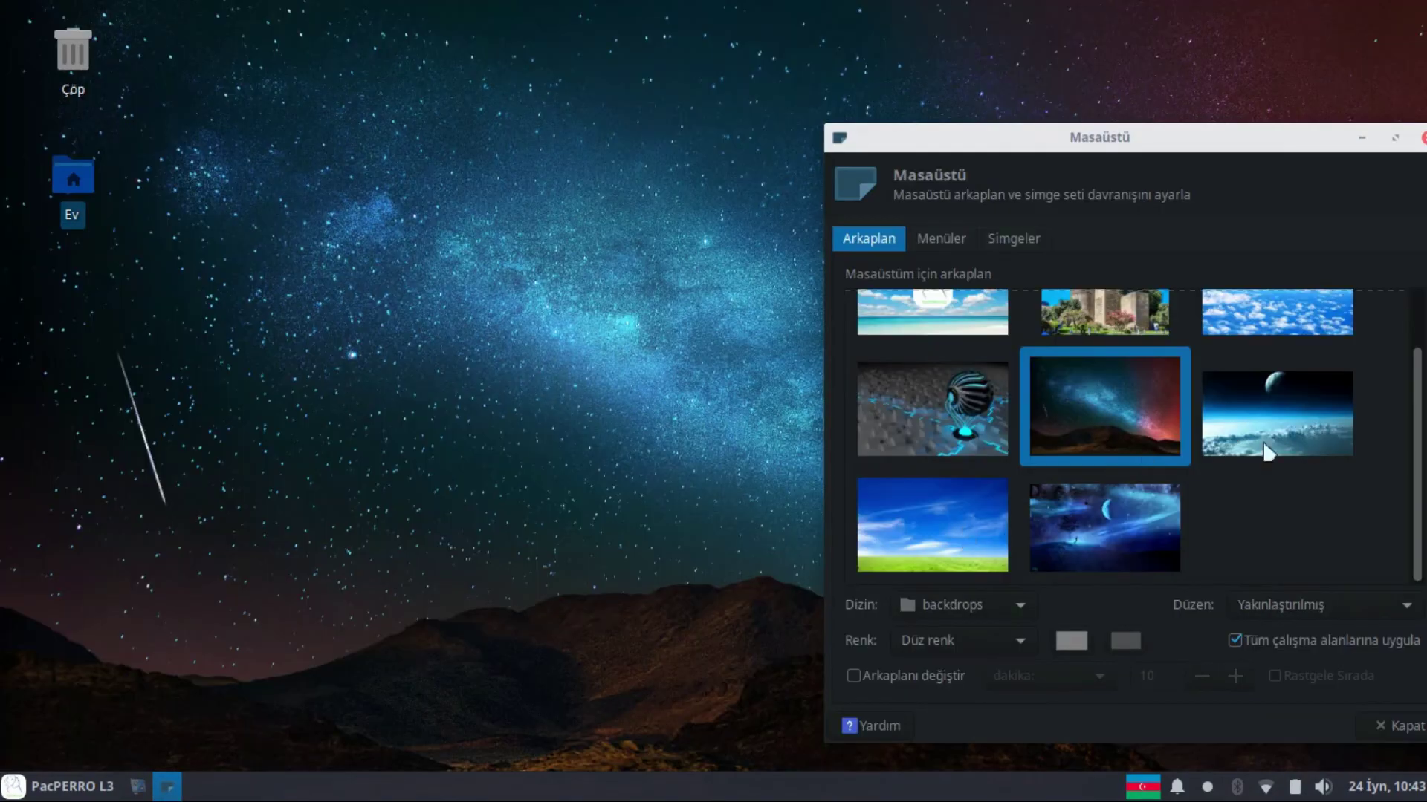
click(1362, 137)
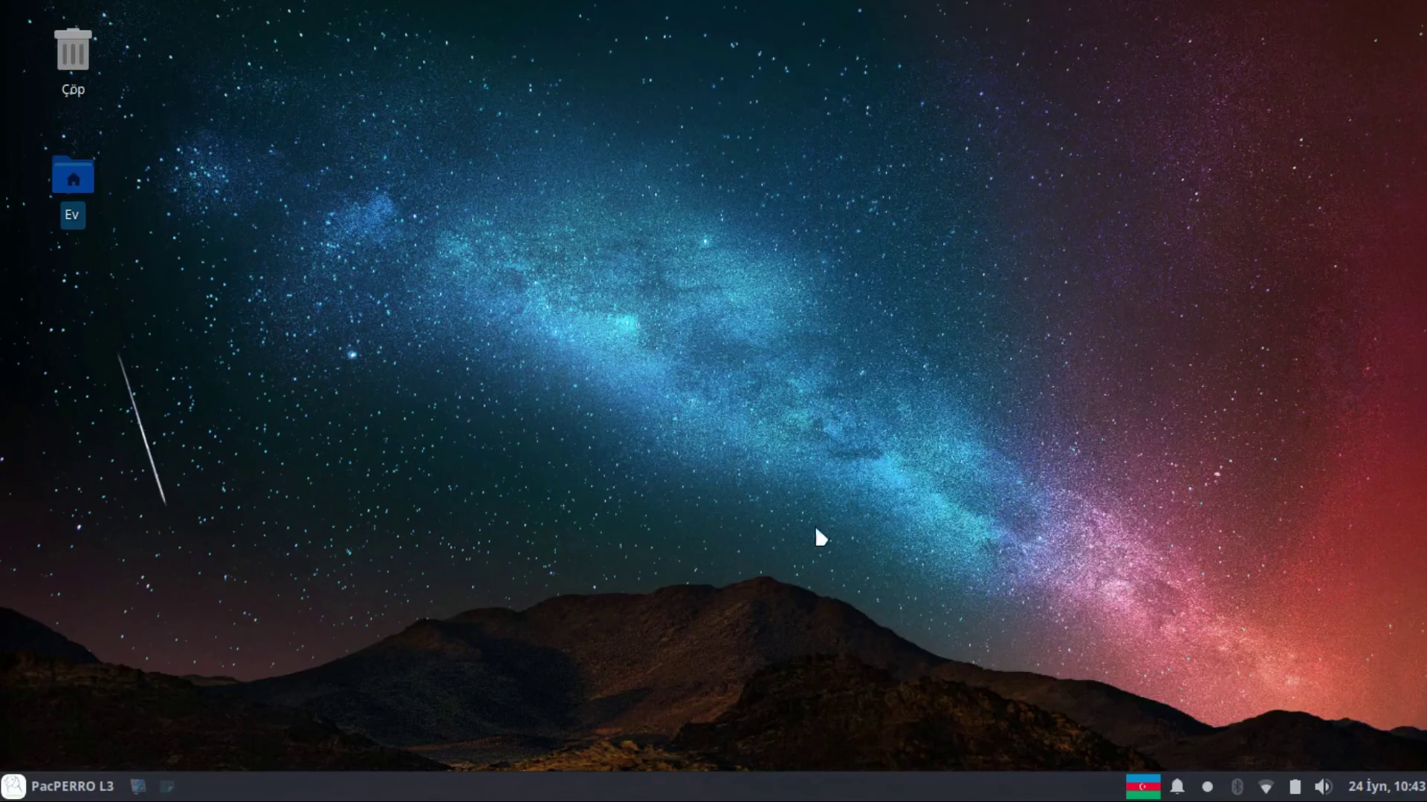
click(148, 786)
click(167, 786)
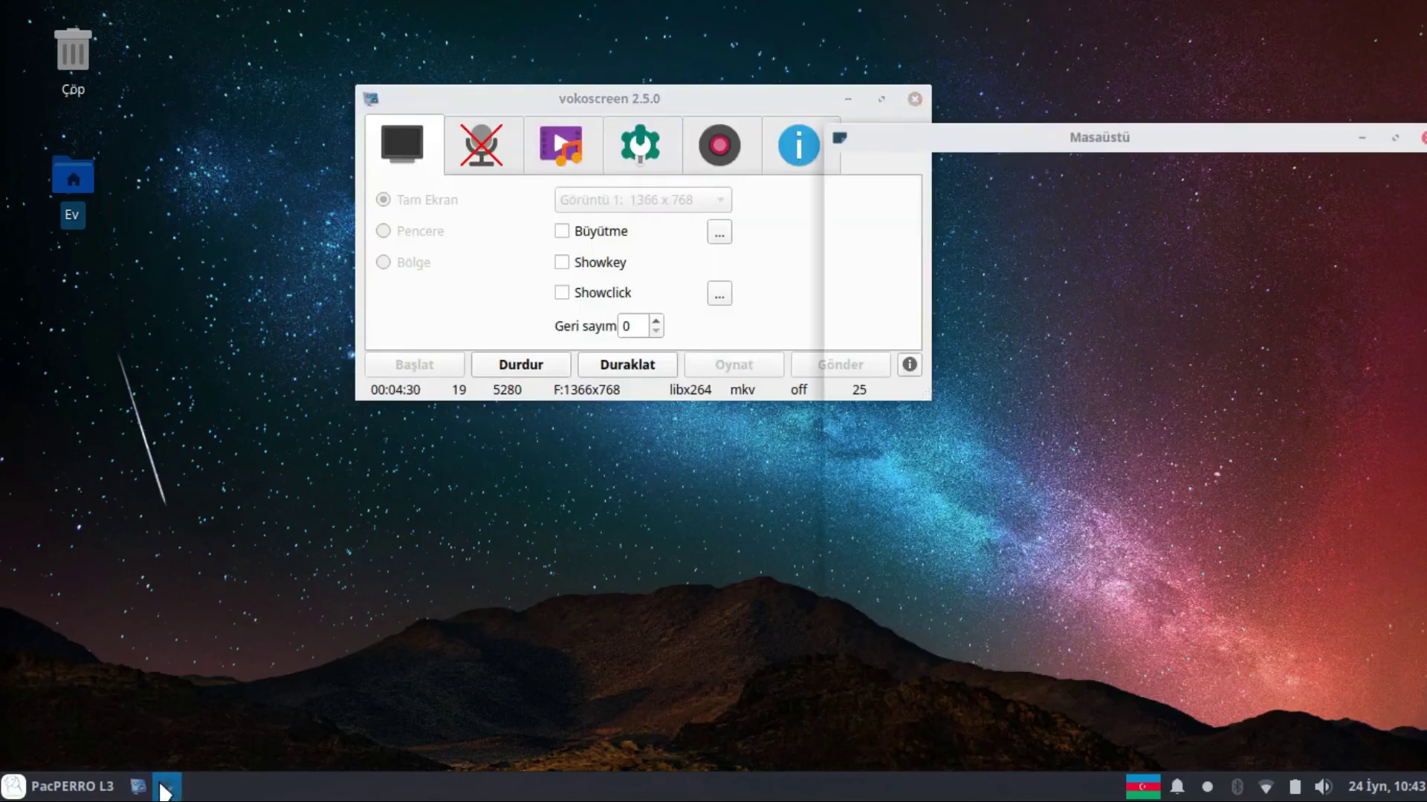
click(138, 789)
click(137, 789)
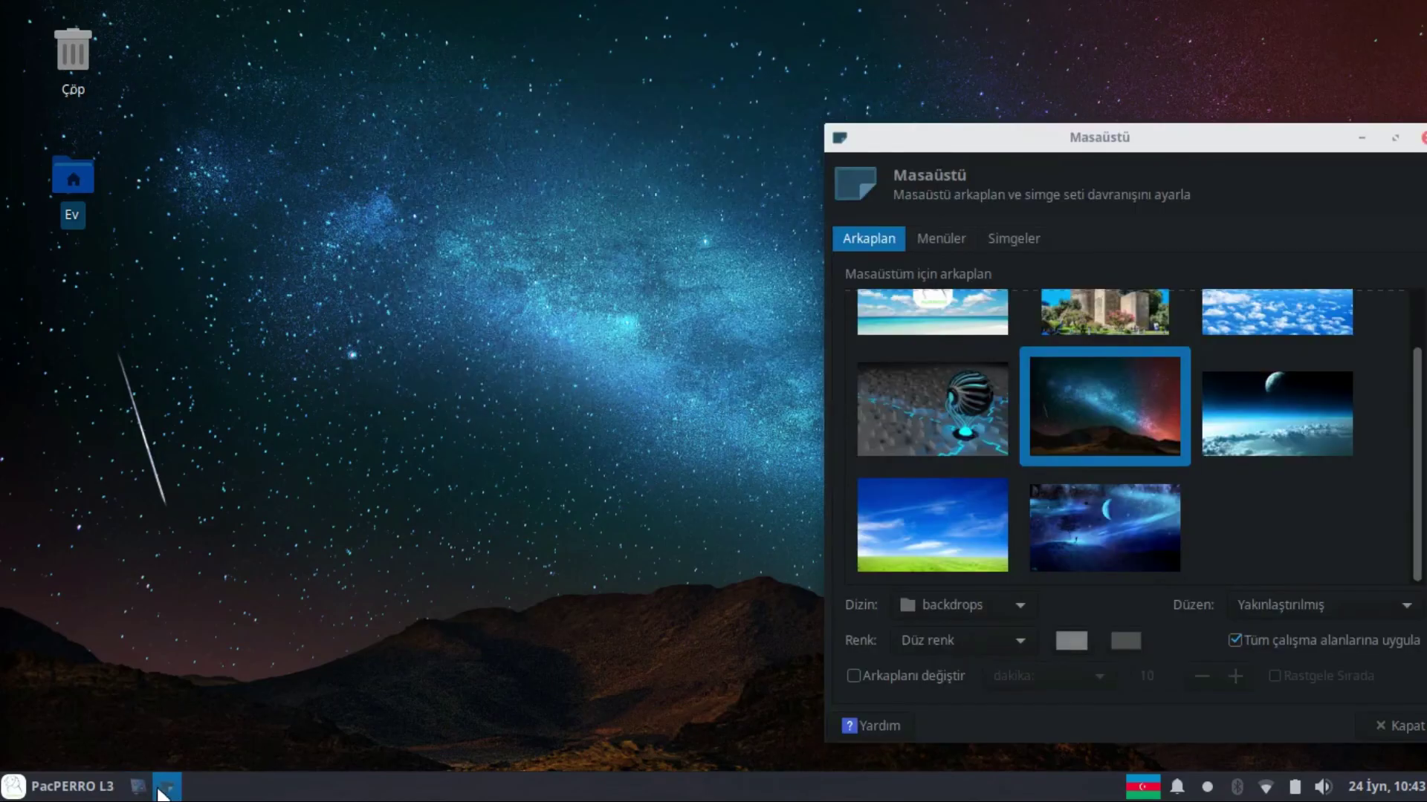
Step: Try the planet-above-clouds background on the uncovered desktop, and restore the PacPERRO OS beach picture as the background
click(1242, 409)
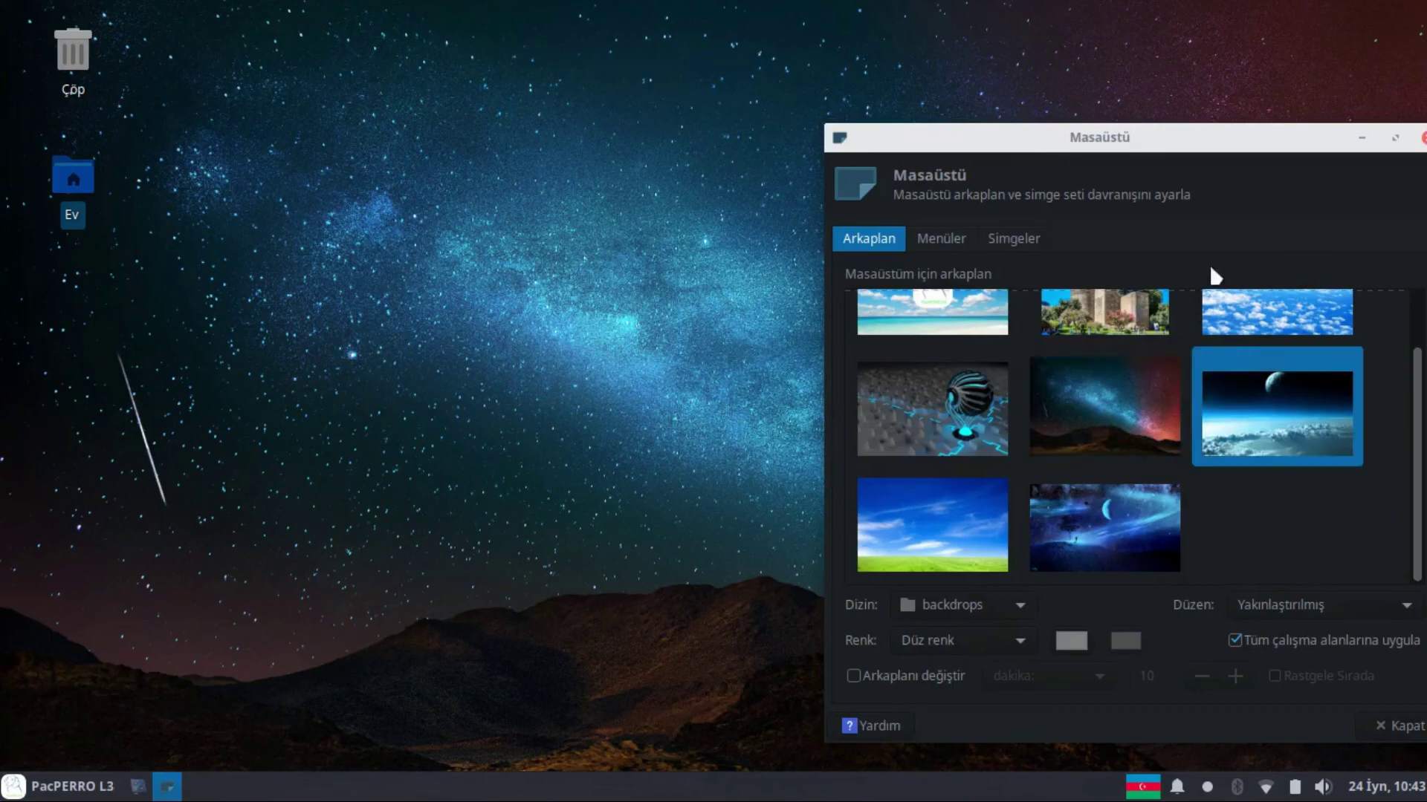
drag(1296, 141, 1175, 151)
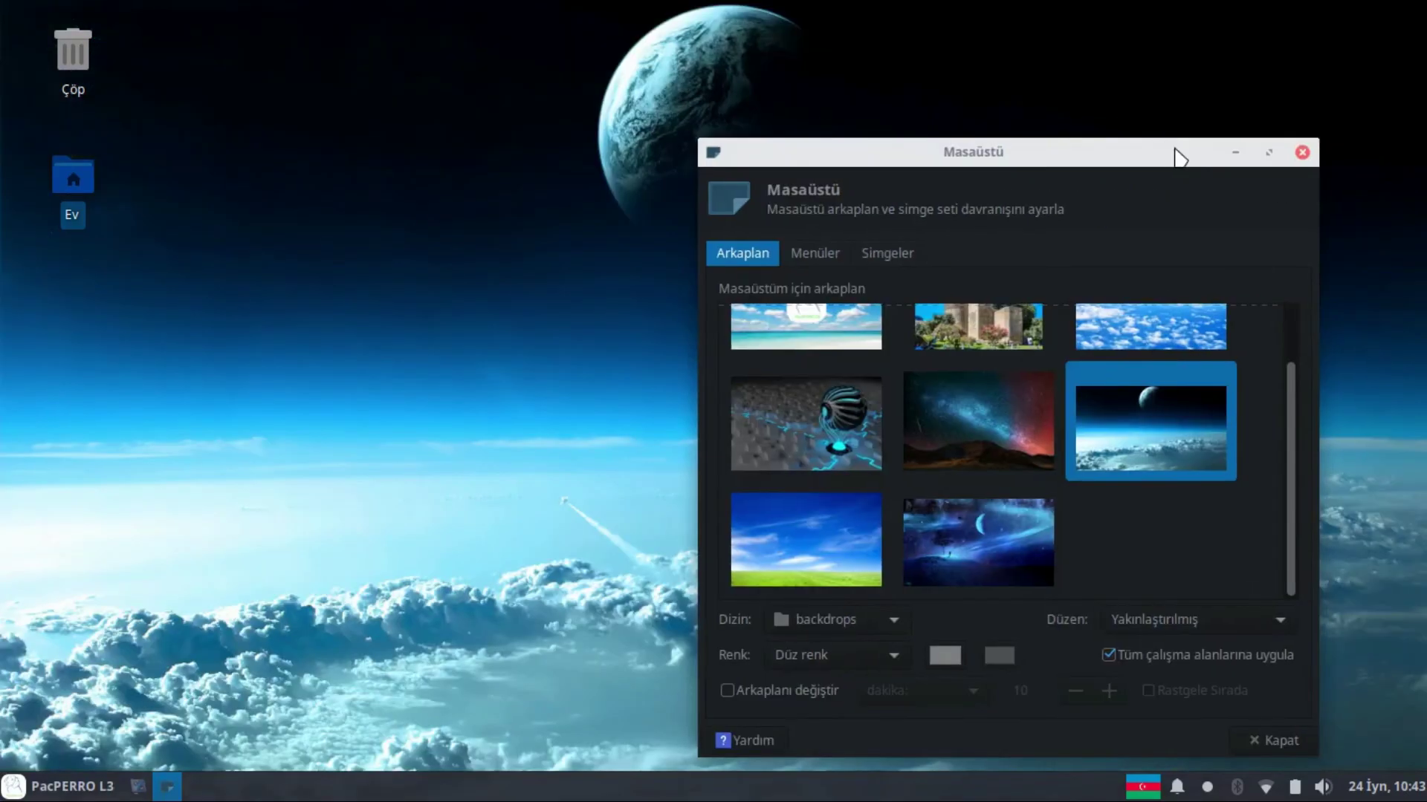
click(1234, 152)
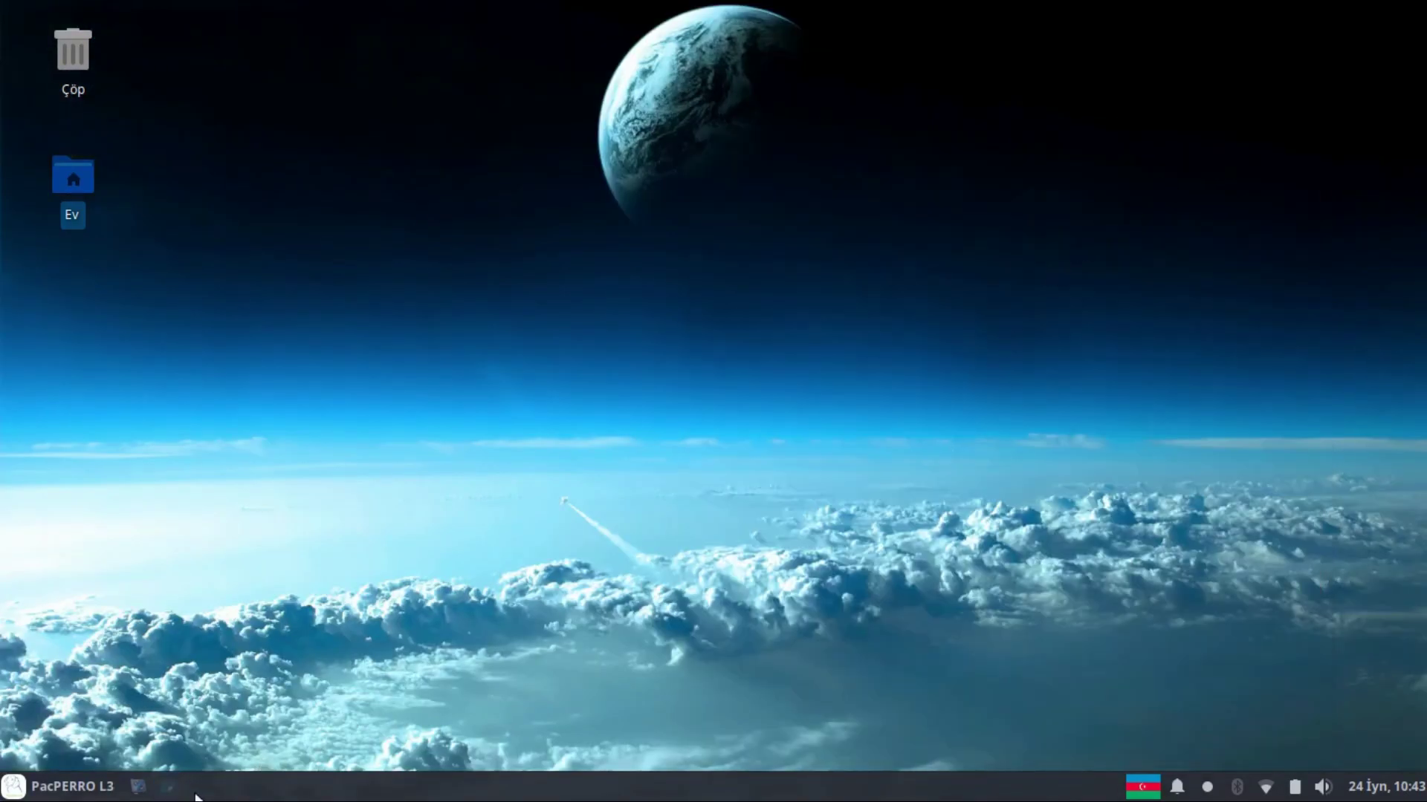
click(168, 786)
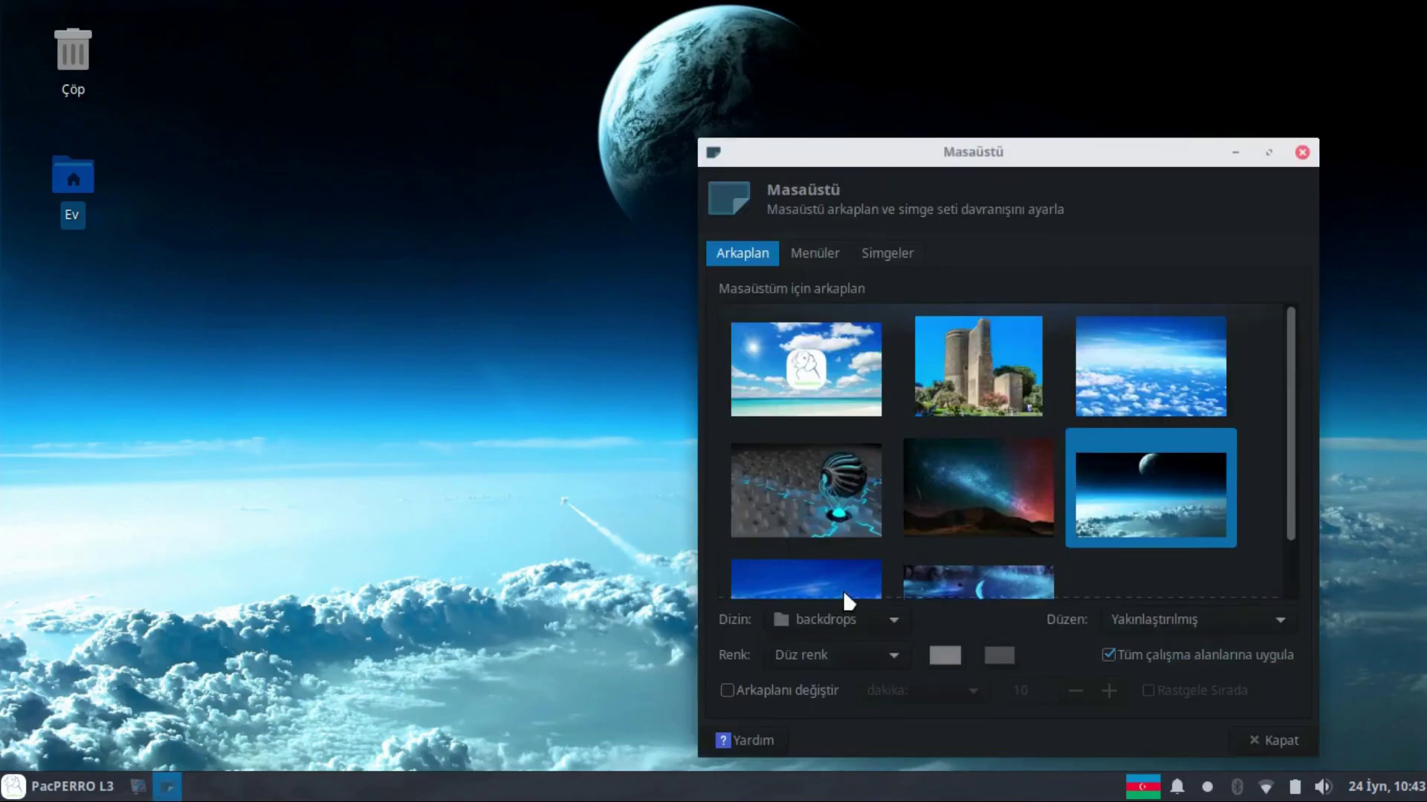
click(805, 370)
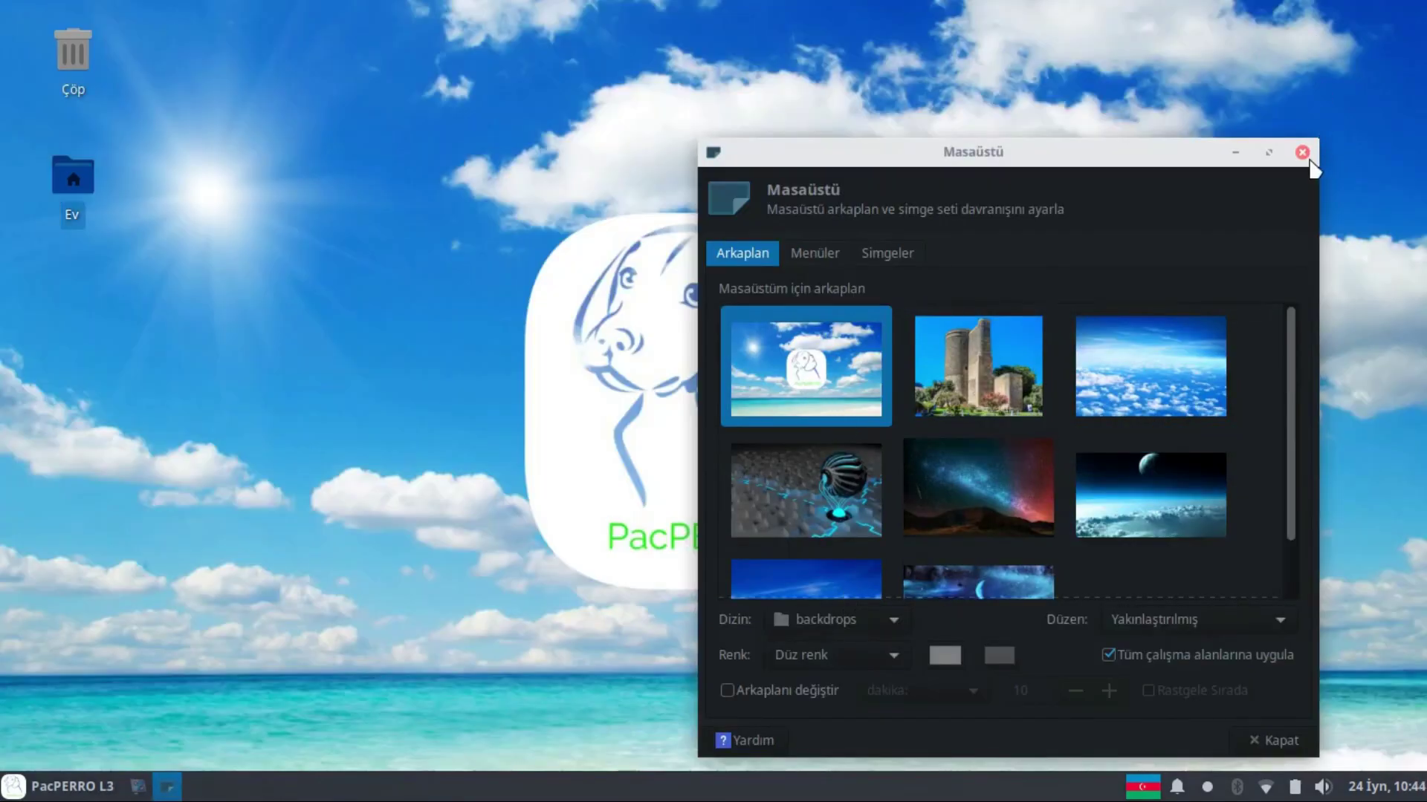